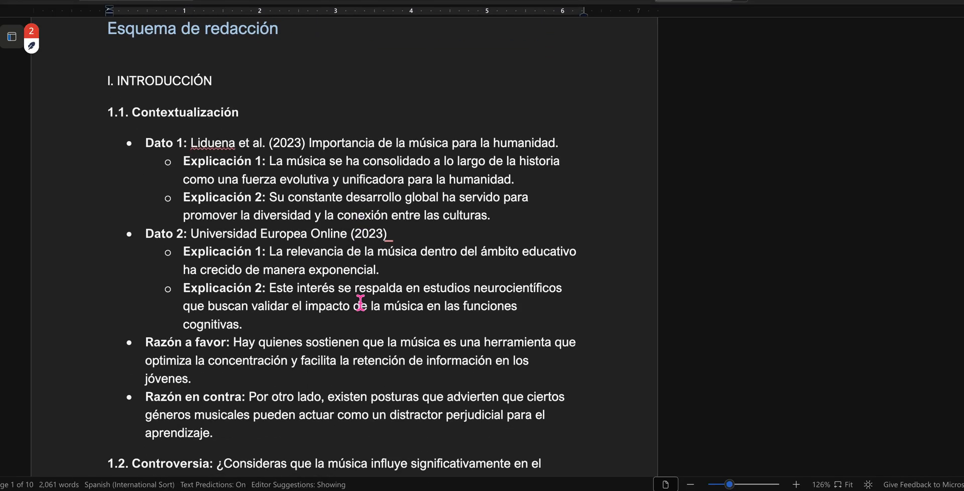
Step: Read through the 1.1 Contextualización section of the introduction, including its data, explanations and reasons for and against
scroll(360, 303, "up", 1)
scroll(360, 302, "down", 1)
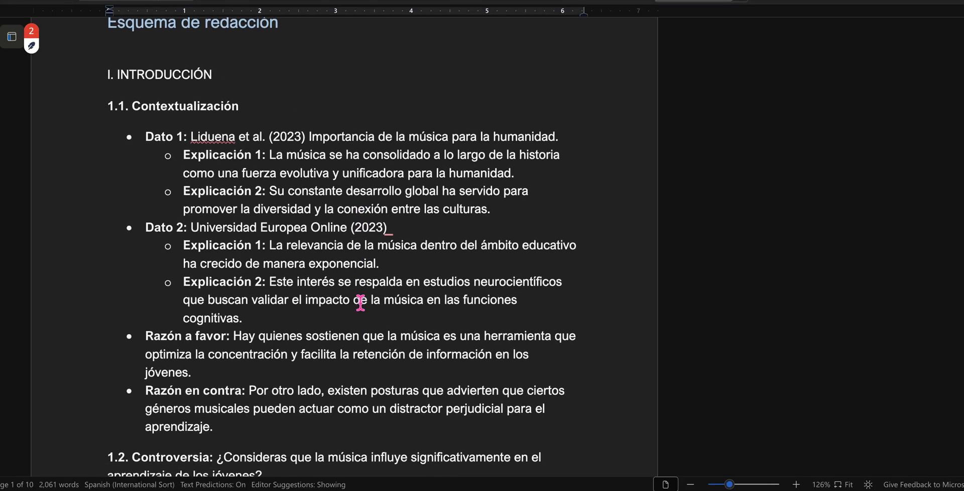
scroll(361, 310, "up", 2)
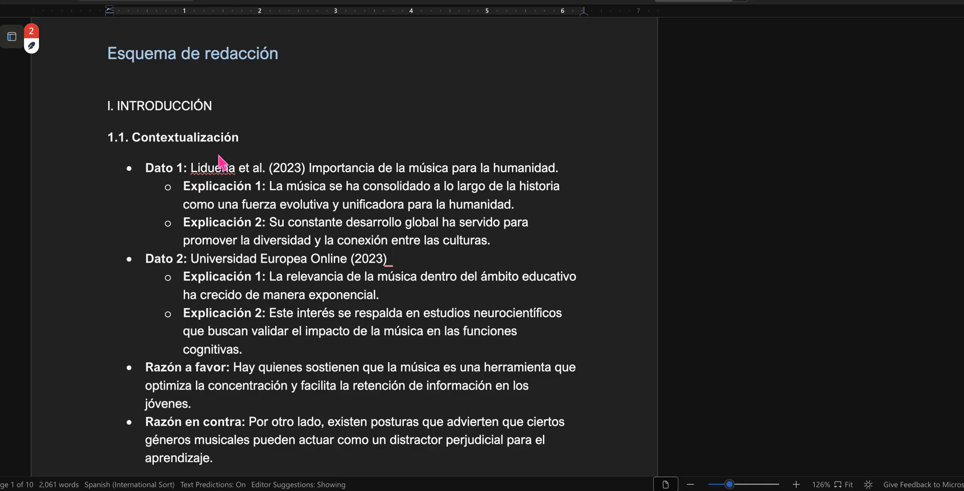
scroll(224, 243, "down", 1)
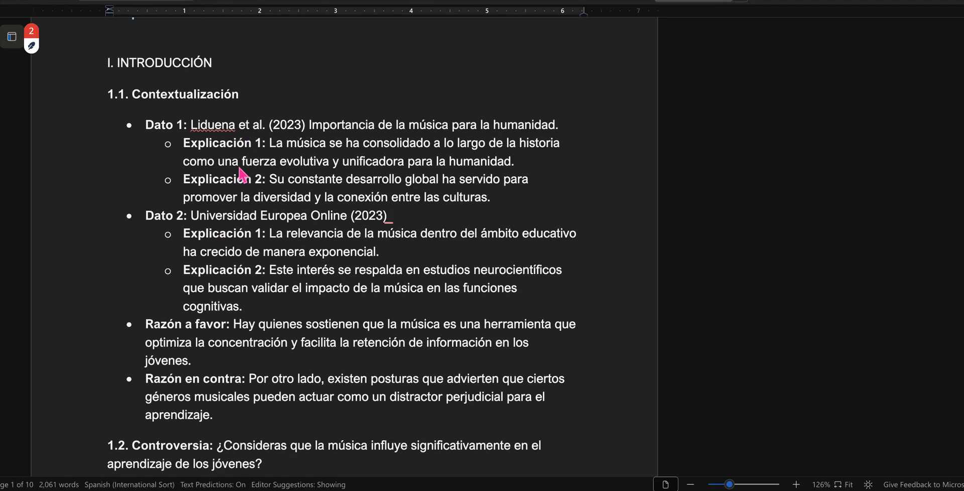
scroll(250, 182, "down", 1)
scroll(250, 182, "down", 1)
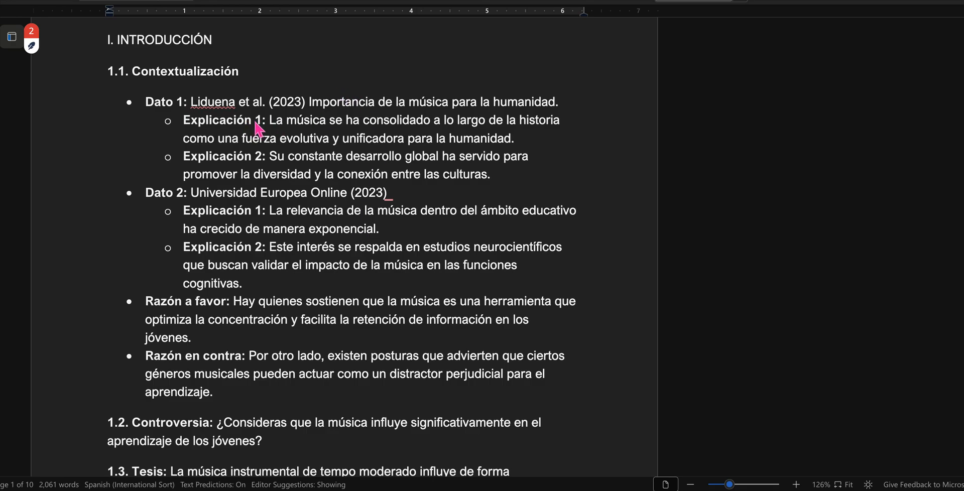
scroll(324, 287, "down", 2)
scroll(324, 286, "down", 2)
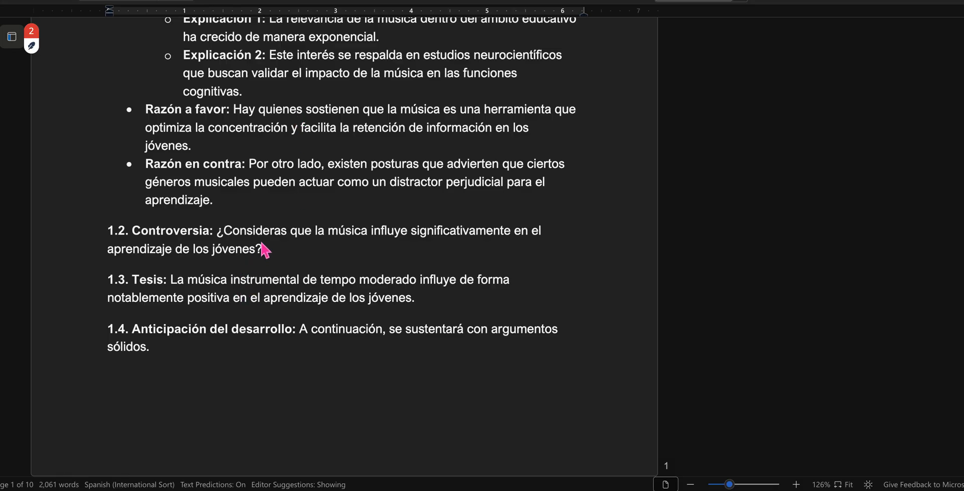
Step: Compare the wording of the 1.2 Controversia question with the 1.3 Tesis statement by selecting their matching phrases
scroll(263, 244, "down", 1)
left_click_drag(218, 183, 262, 202)
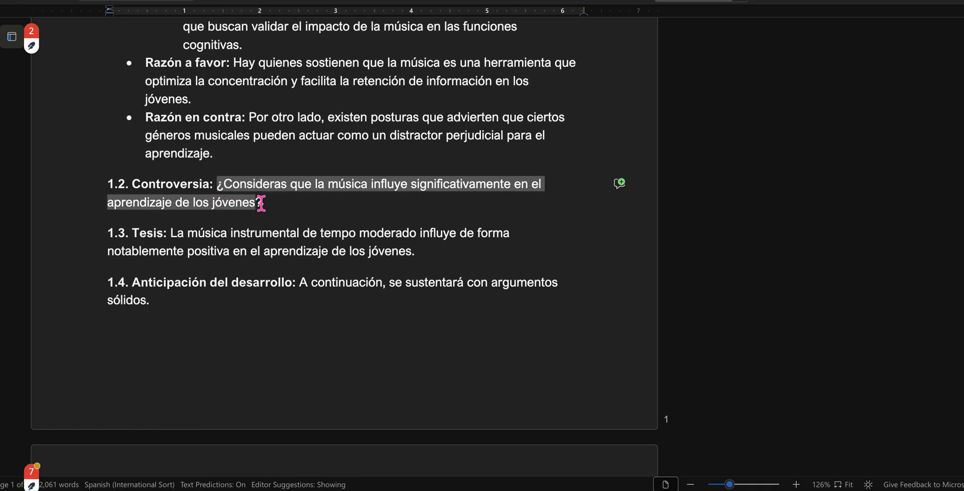
scroll(266, 205, "down", 1)
left_click_drag(171, 171, 427, 193)
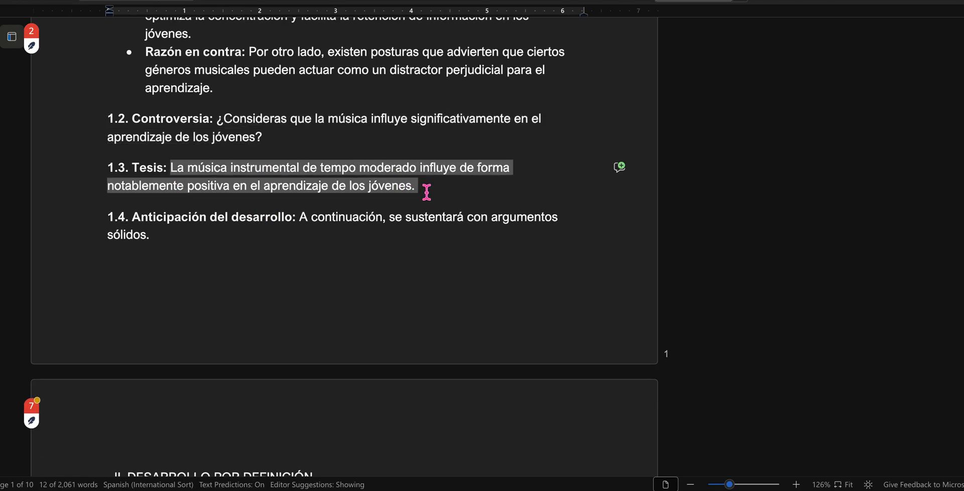
left_click(394, 190)
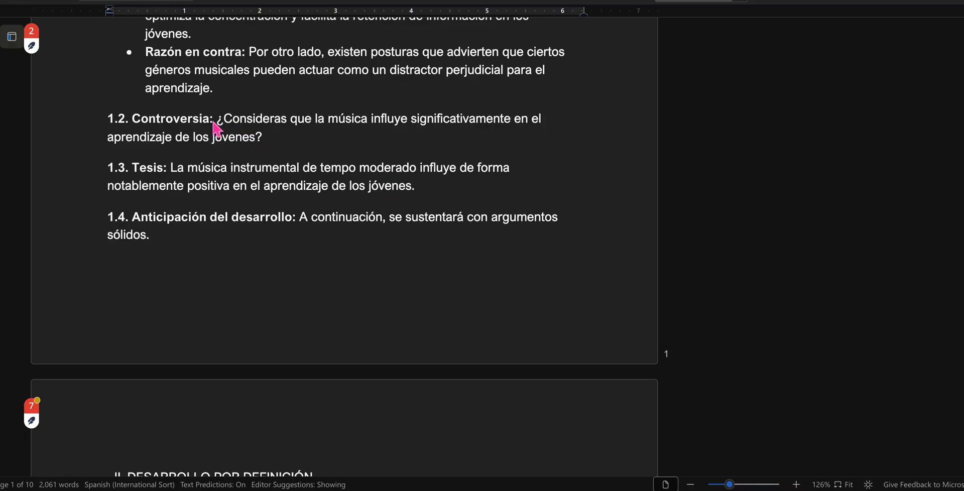
left_click_drag(216, 124, 266, 136)
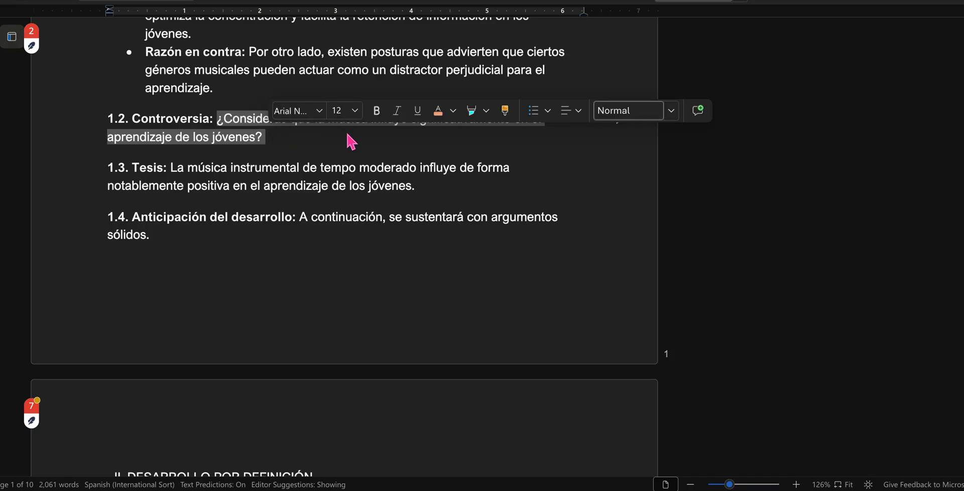
left_click(351, 151)
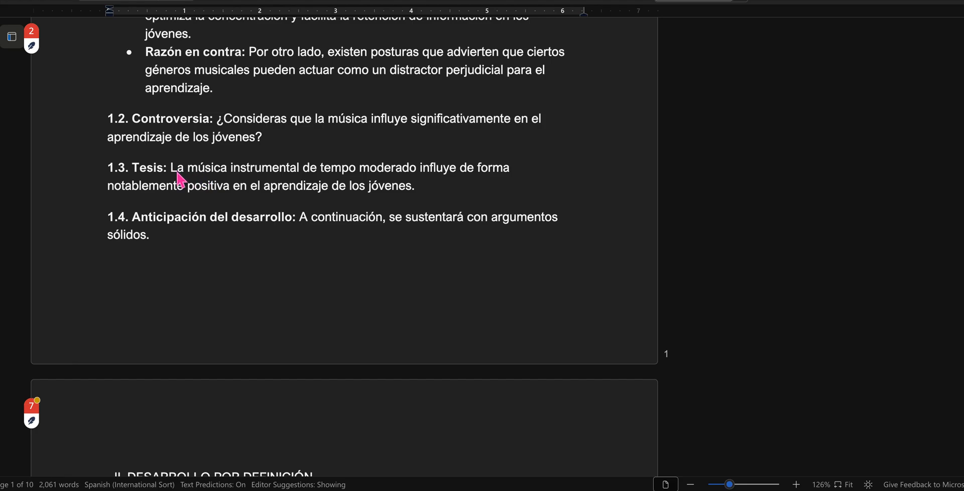
left_click_drag(175, 172, 286, 170)
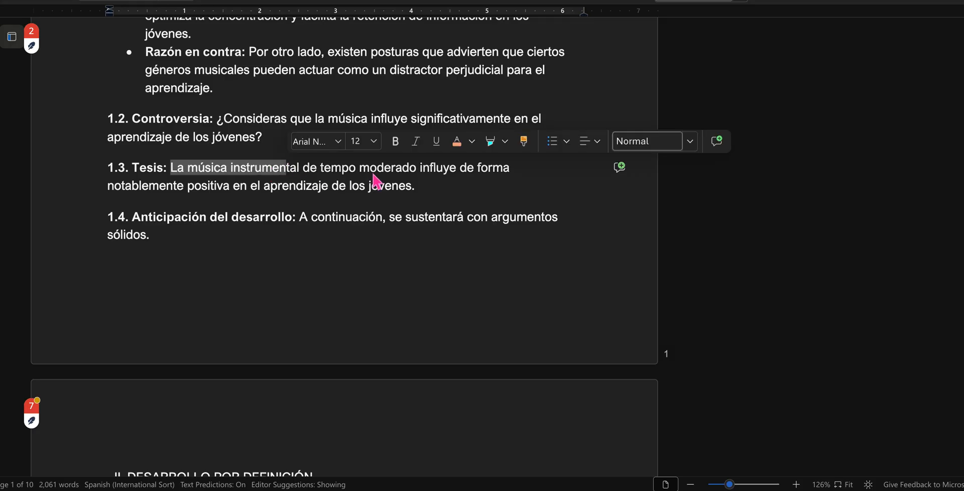
left_click(417, 172)
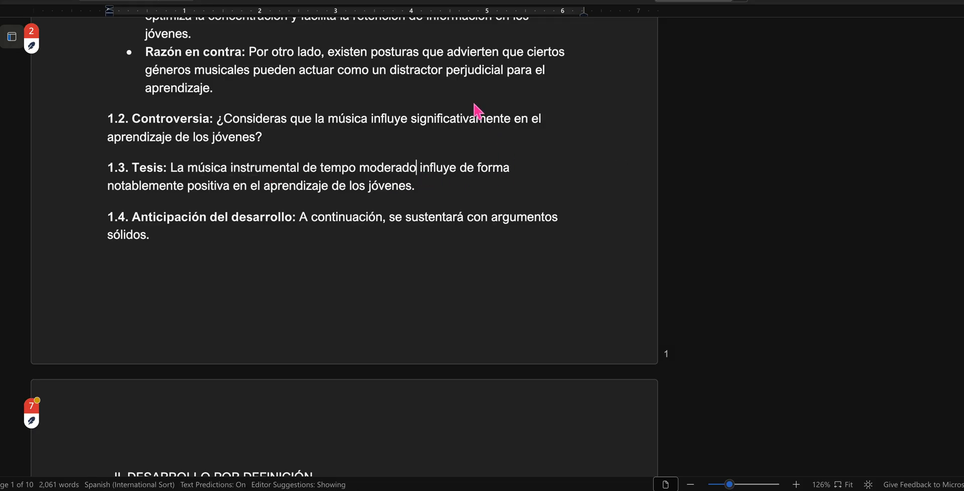
left_click_drag(374, 126, 516, 126)
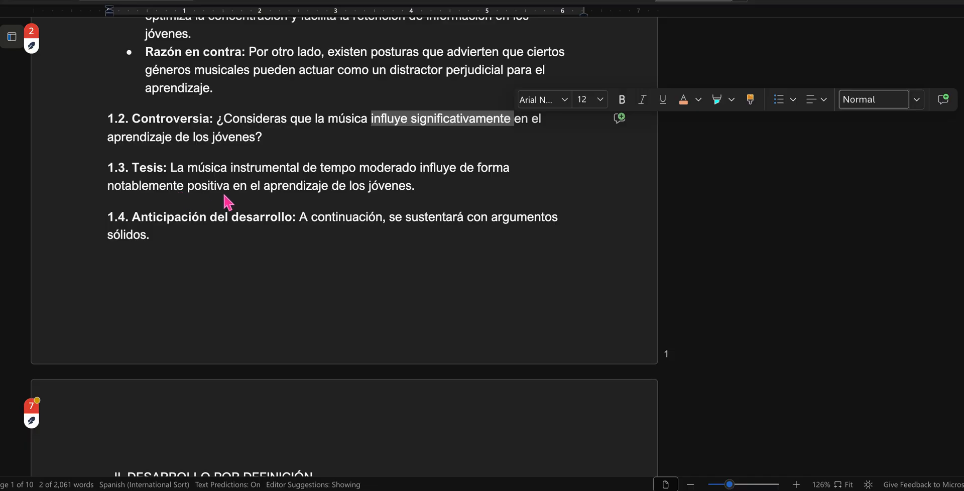
left_click_drag(233, 187, 430, 196)
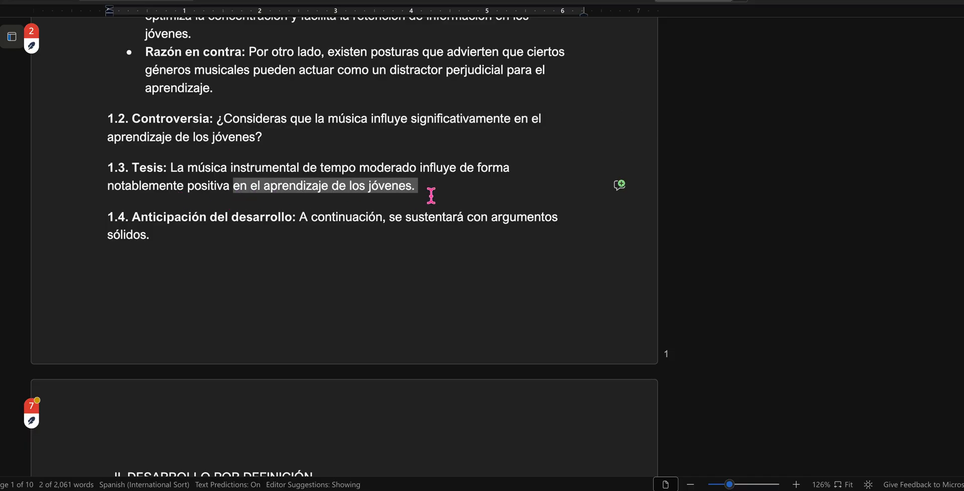
left_click(237, 122)
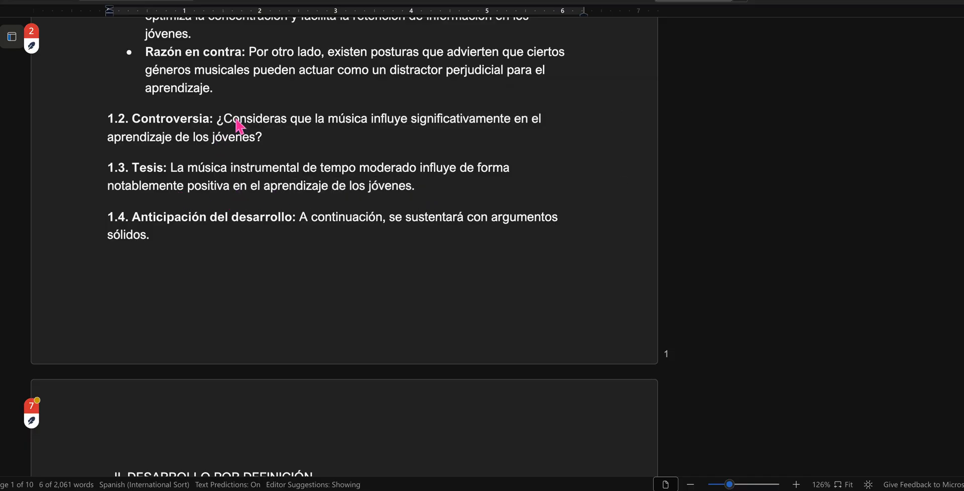
Step: Examine the 1.4 Anticipación del desarrollo sentence by selecting its text, and clear the selection
scroll(239, 126, "down", 2)
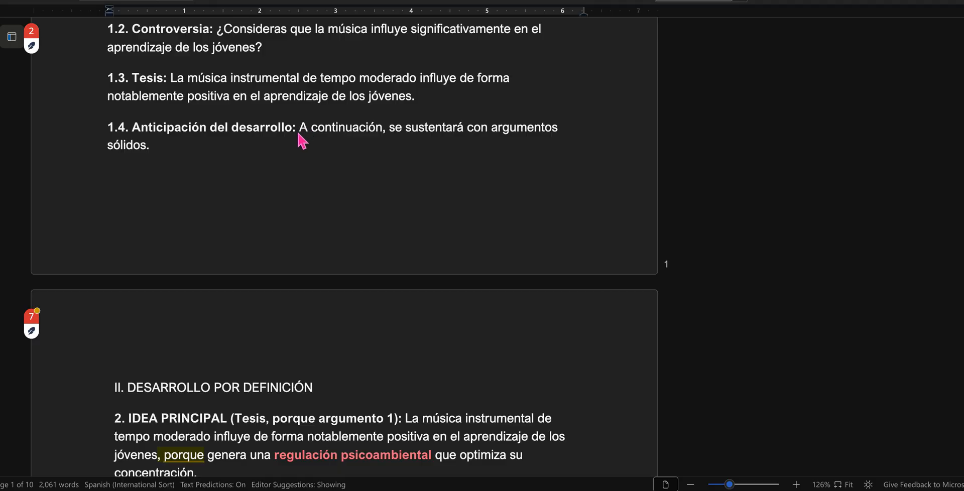
left_click_drag(299, 138, 210, 156)
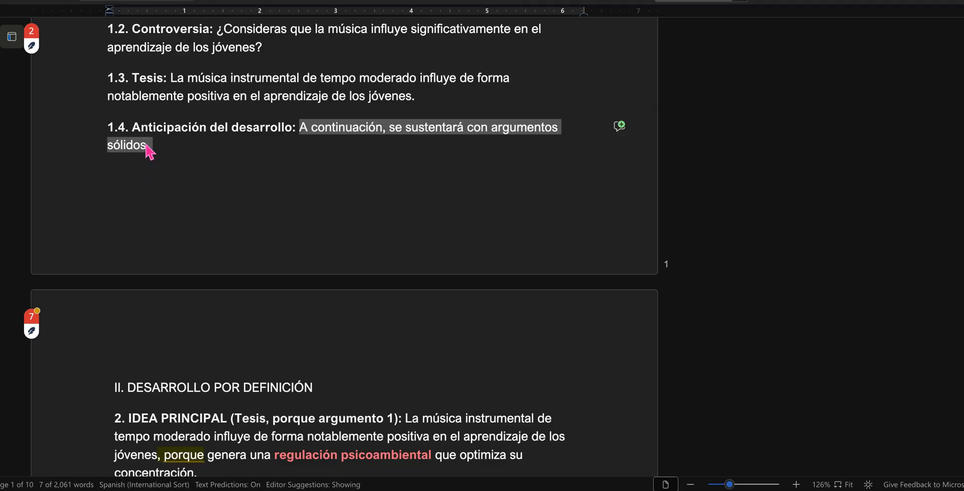
left_click(169, 147)
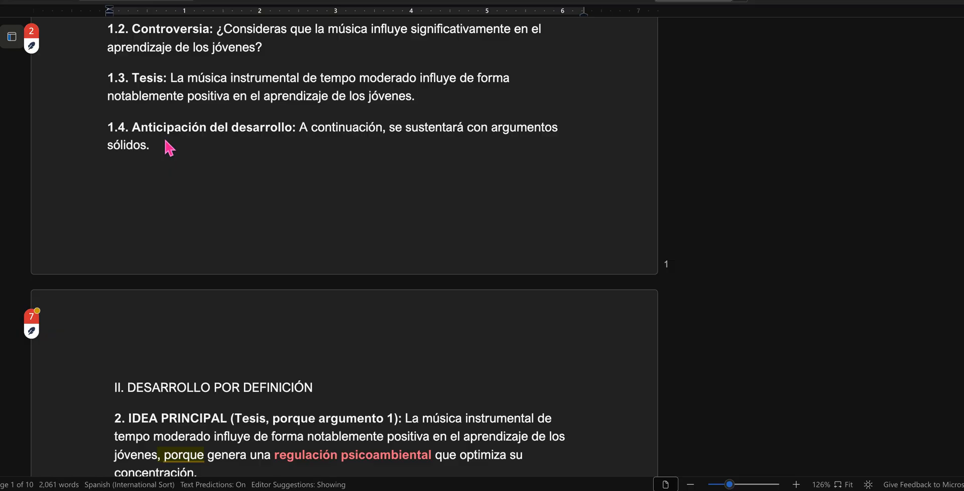
Step: Examine the IDEA PRINCIPAL heading in section II, selecting its "Tesis, porque argumento 1" formula and its separate parts
scroll(169, 147, "down", 5)
left_click_drag(166, 110, 333, 107)
left_click(243, 159)
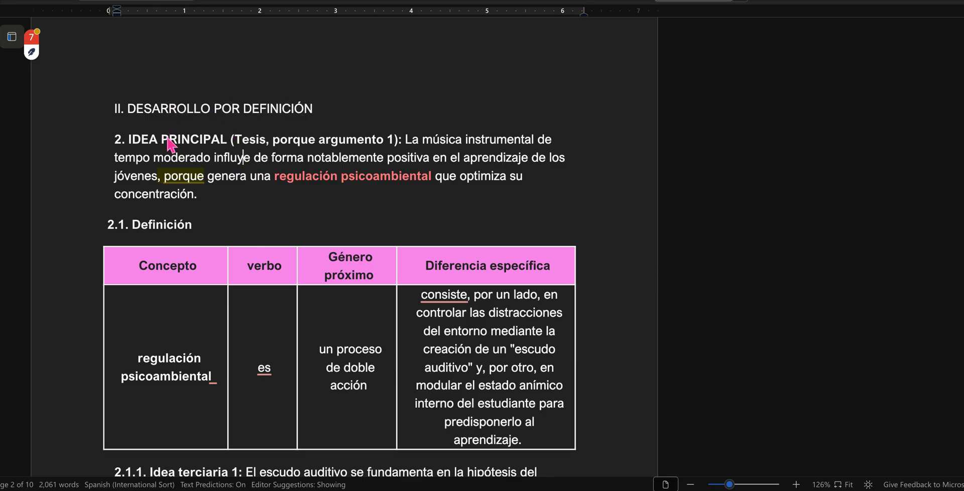
left_click_drag(133, 144, 294, 142)
left_click(264, 147)
left_click_drag(233, 142, 396, 152)
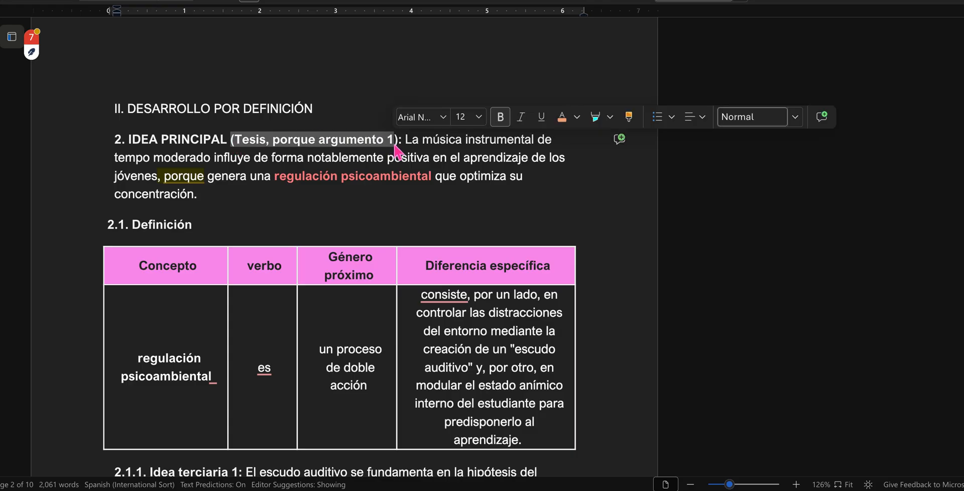
left_click(361, 147)
left_click_drag(319, 147, 395, 150)
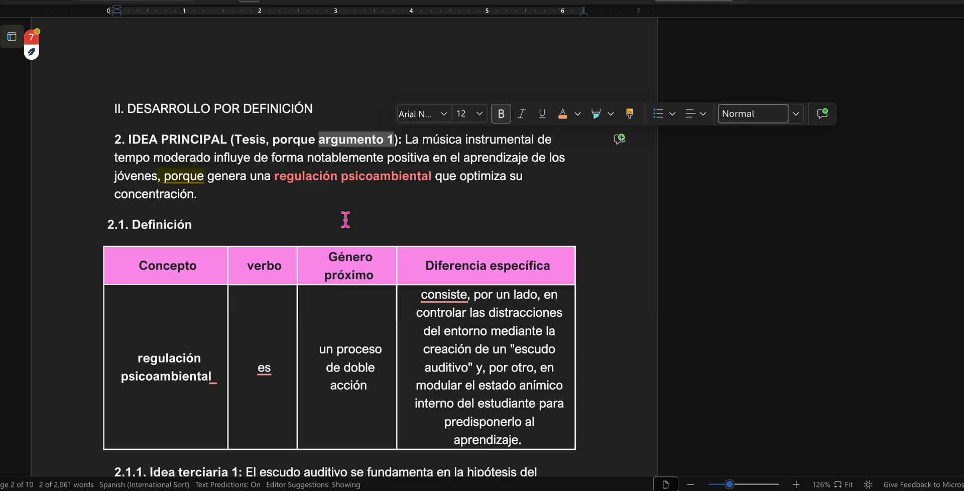
double_click(250, 143)
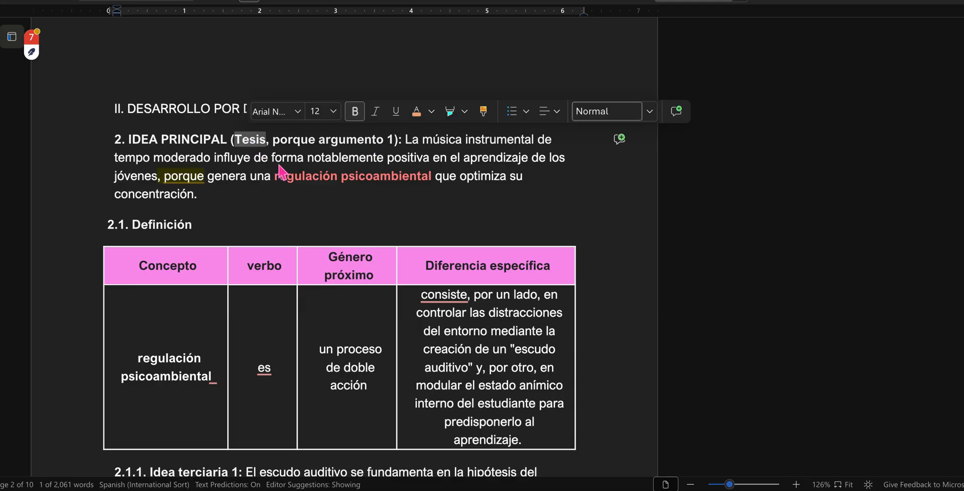
left_click(432, 158)
Step: Examine the main idea's argument by selecting "porque", "regulación psicoambiental" and the clause beginning with "genera una"
scroll(217, 202, "down", 1)
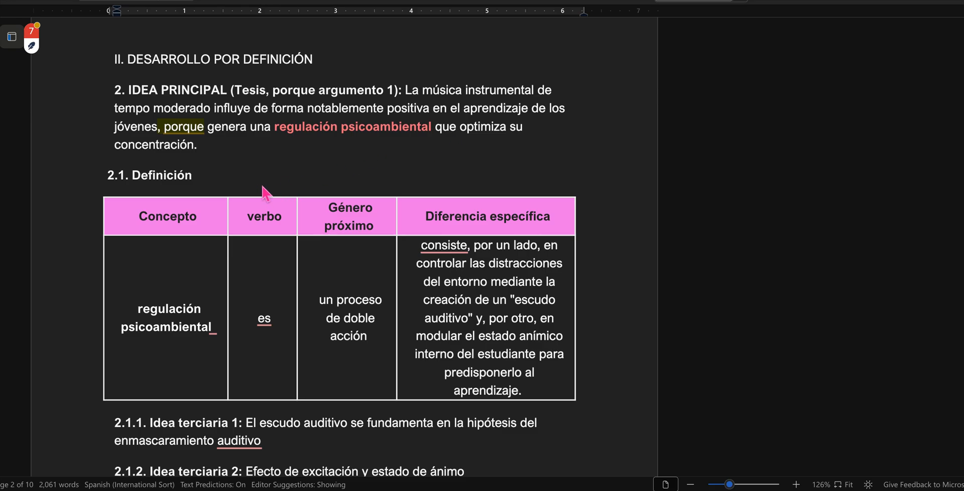
left_click_drag(276, 131, 433, 135)
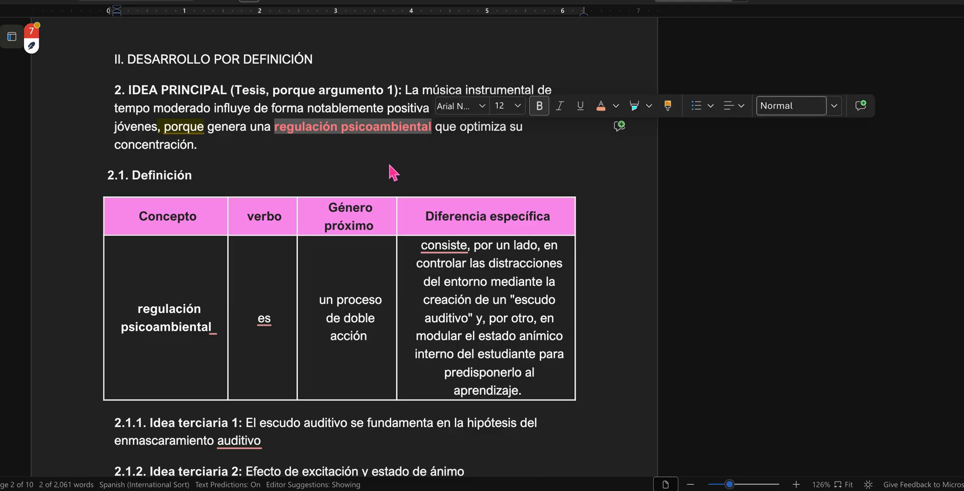
left_click(247, 140)
left_click_drag(212, 128, 209, 135)
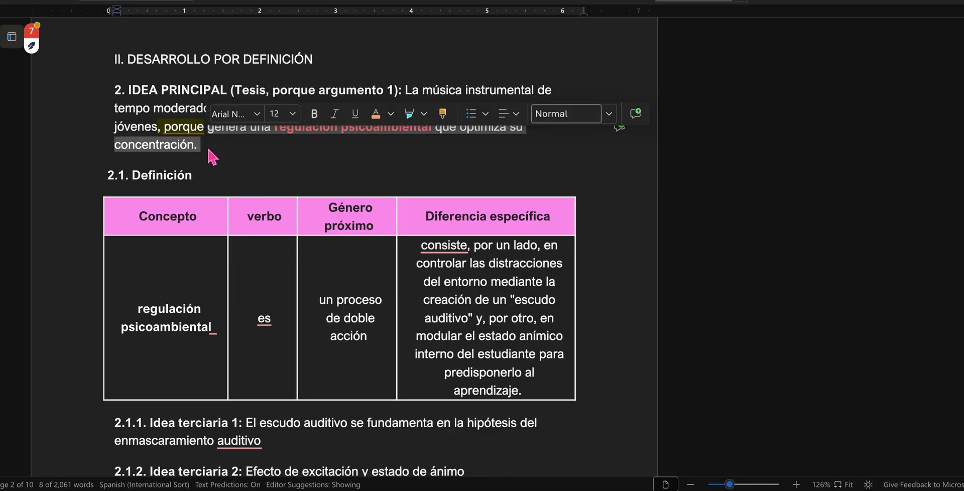
left_click(252, 299)
left_click_drag(274, 131, 351, 136)
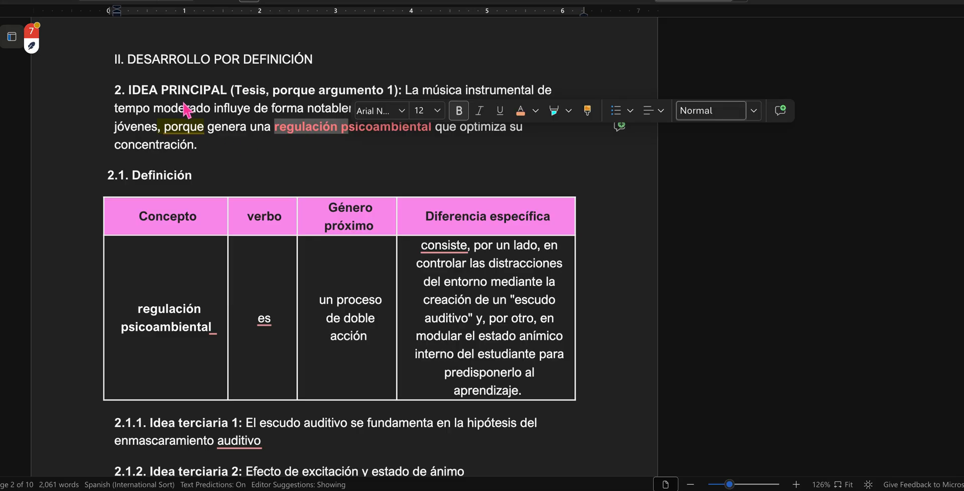
left_click(185, 108)
left_click_drag(157, 135, 182, 136)
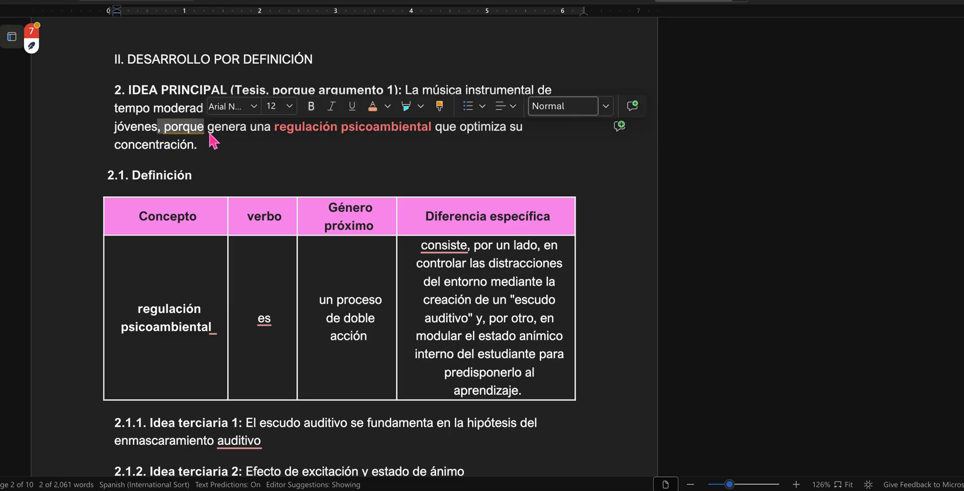
left_click(212, 161, "shift")
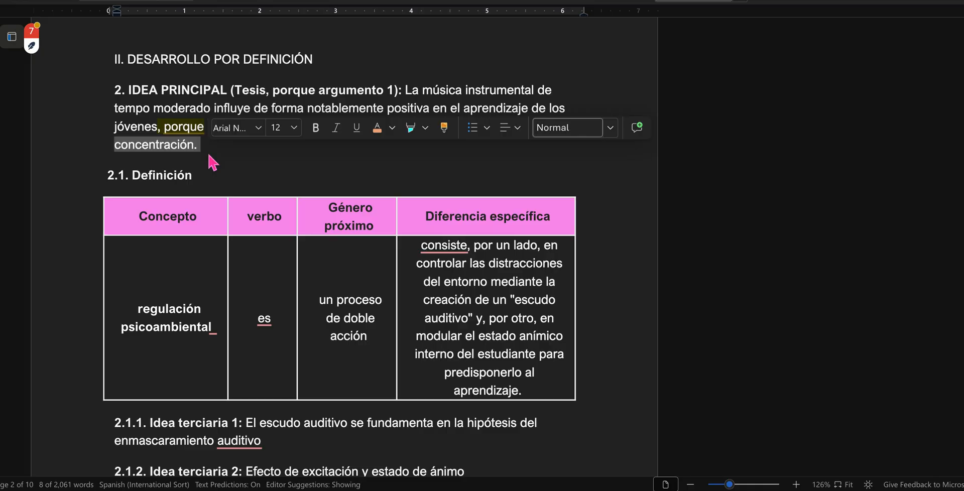
left_click(212, 161)
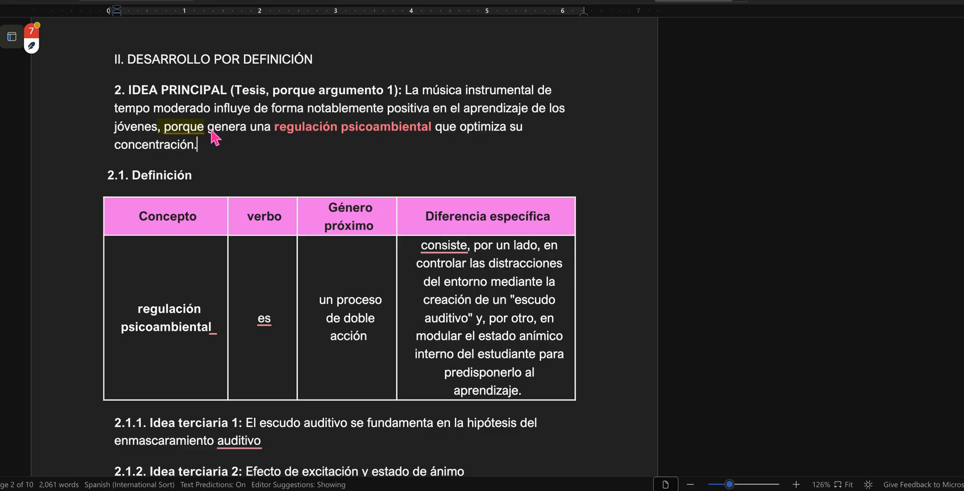
left_click_drag(209, 129, 442, 132)
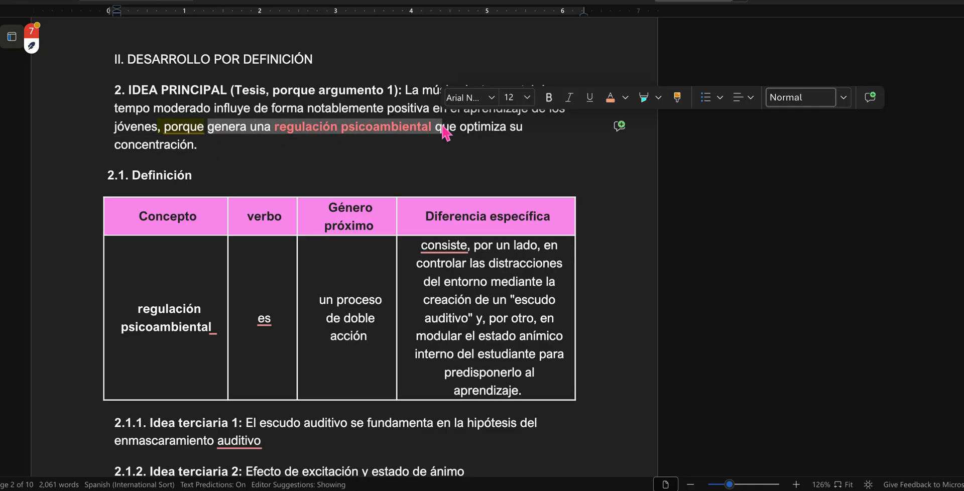
left_click(358, 125)
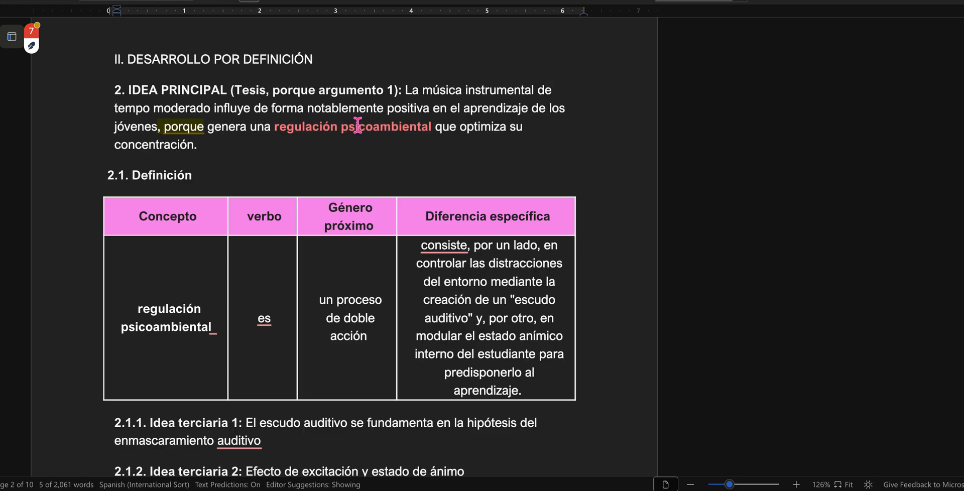
Step: Review the 2.1 Definición table, selecting the text in the Diferencia específica column, and clear the selection
scroll(188, 313, "down", 2)
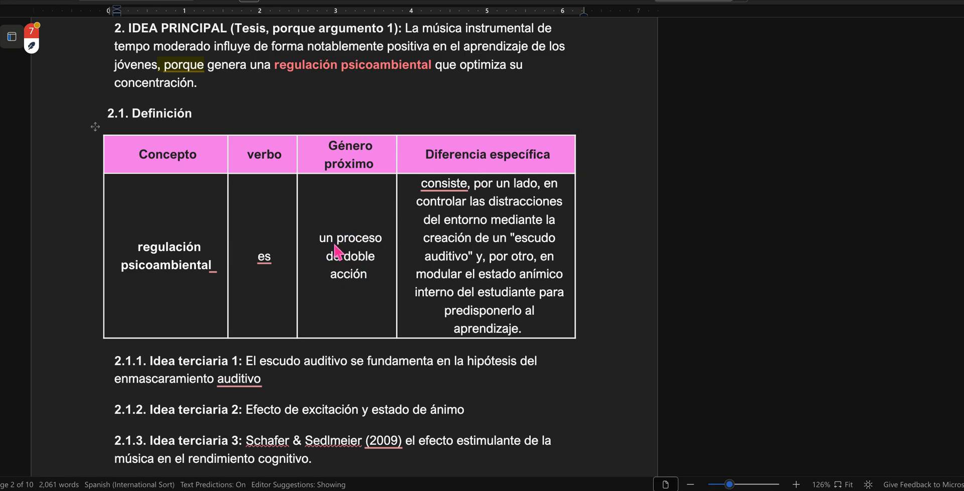
mouse_move(467, 191)
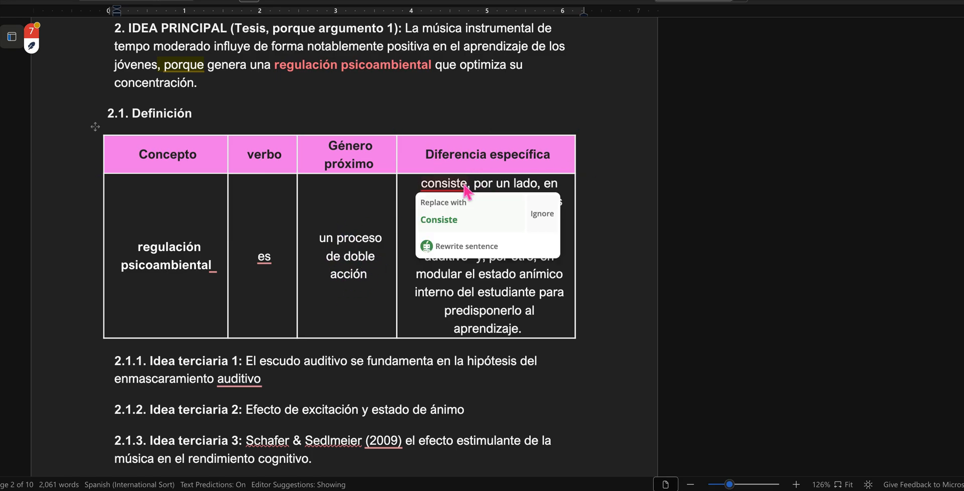
mouse_move(420, 183)
left_mouse_down()
mouse_move(519, 203)
mouse_move(540, 334)
left_mouse_up()
left_click(498, 307)
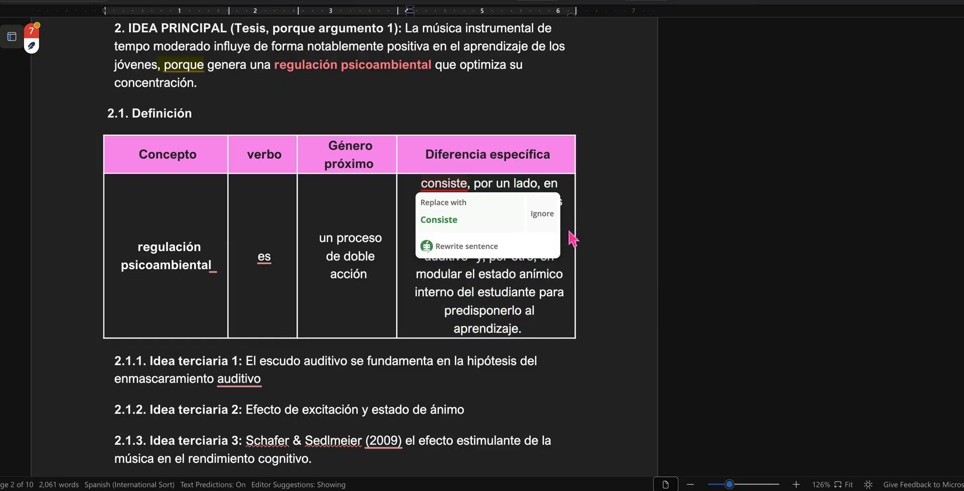
left_click(587, 182)
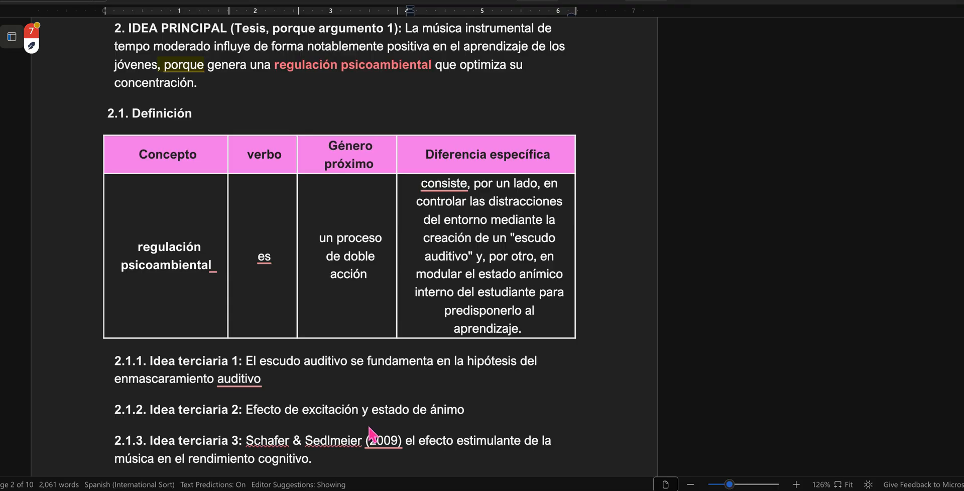
Step: Review tertiary ideas 2.1.1 to 2.1.3 below the definition table by selecting their text, and clear the selection
scroll(371, 432, "down", 3)
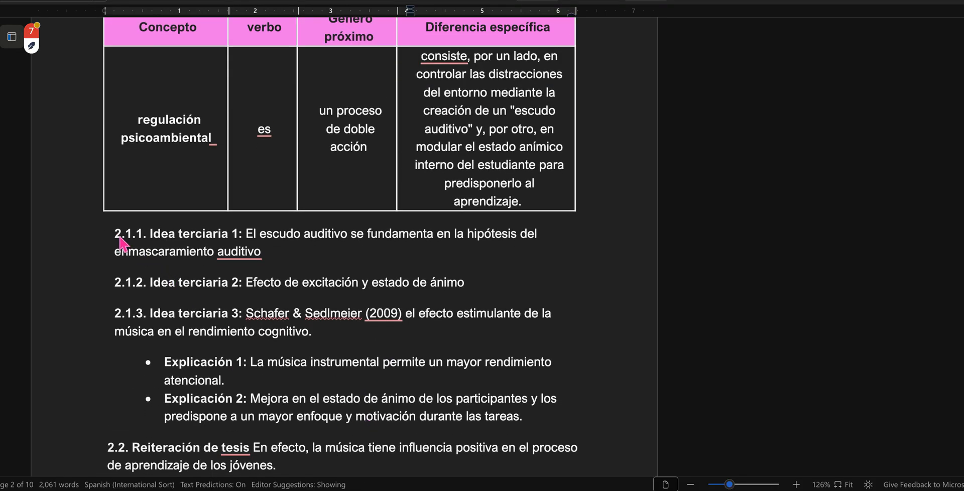
left_click_drag(222, 262, 312, 332)
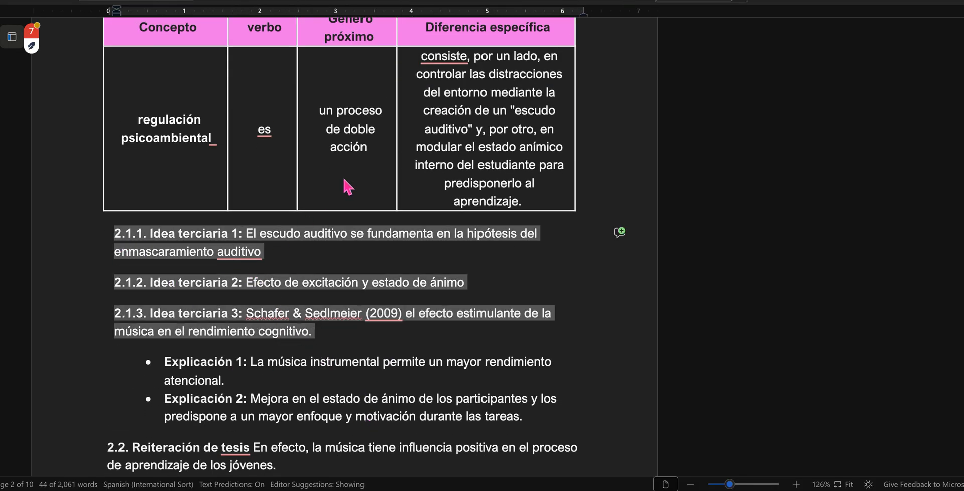
left_click(161, 234)
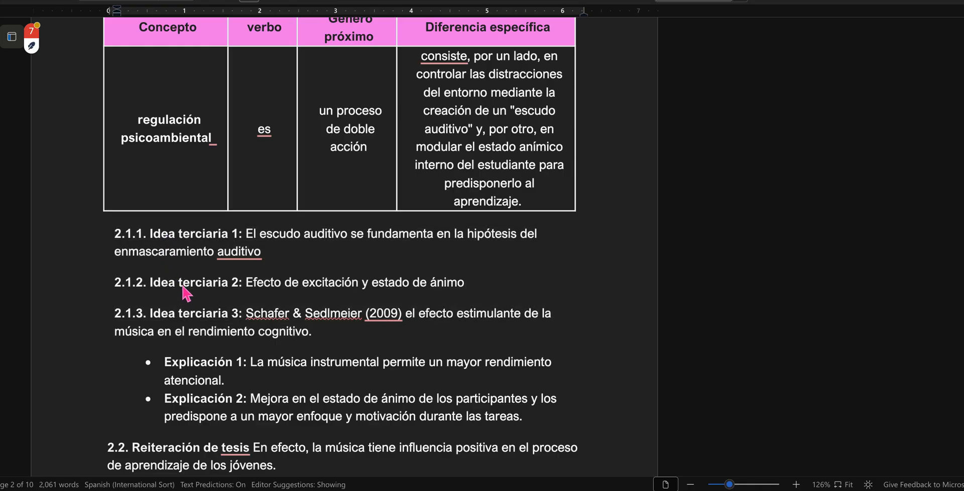
Step: Examine the 2.1.3 Idea terciaria 3 sentence, selecting its full text and the author citation with the year 2009
scroll(186, 292, "down", 2)
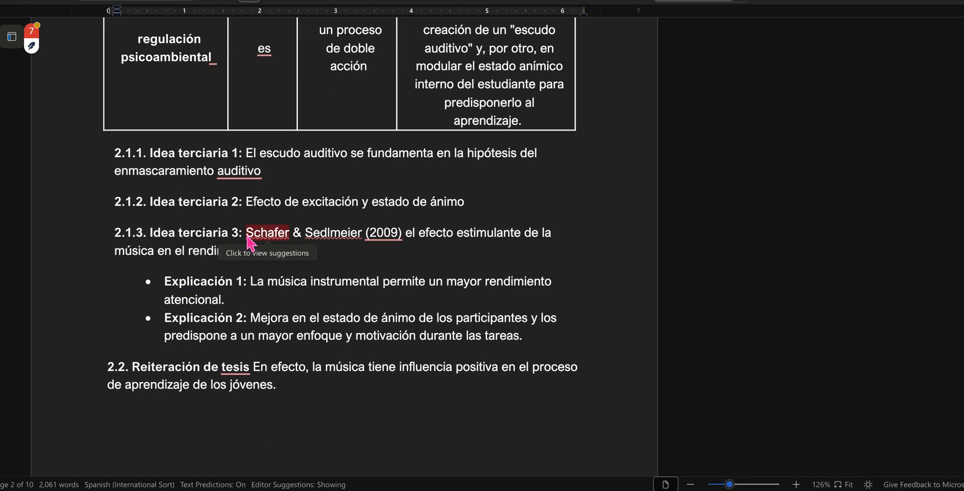
left_click_drag(297, 239, 318, 254)
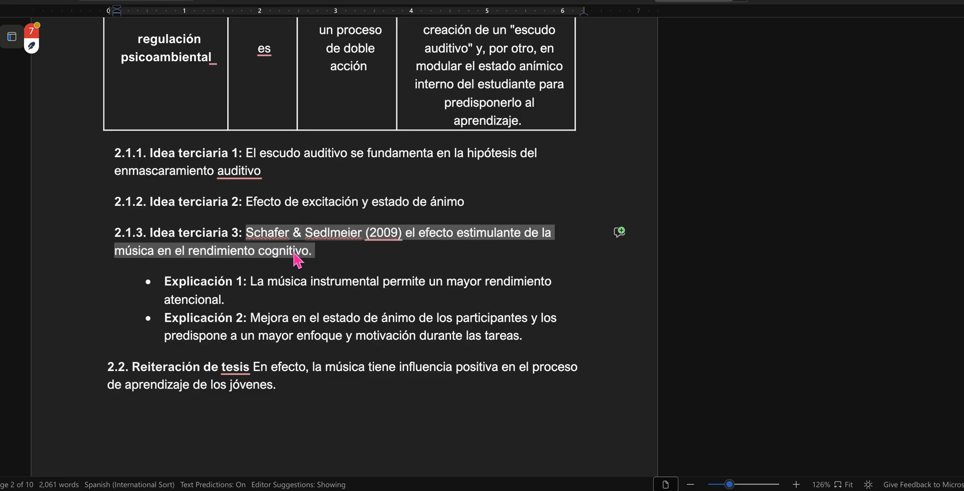
left_click(294, 251)
left_click_drag(246, 235, 400, 232)
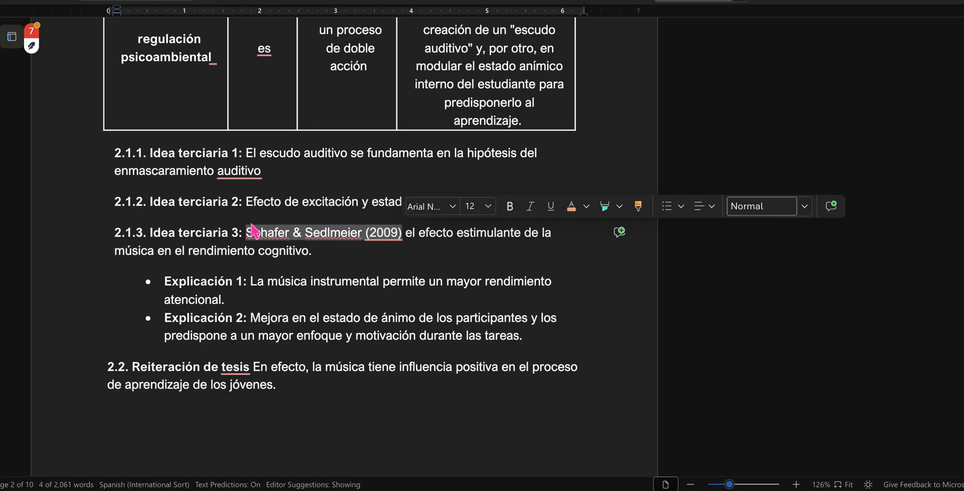
left_click(390, 233)
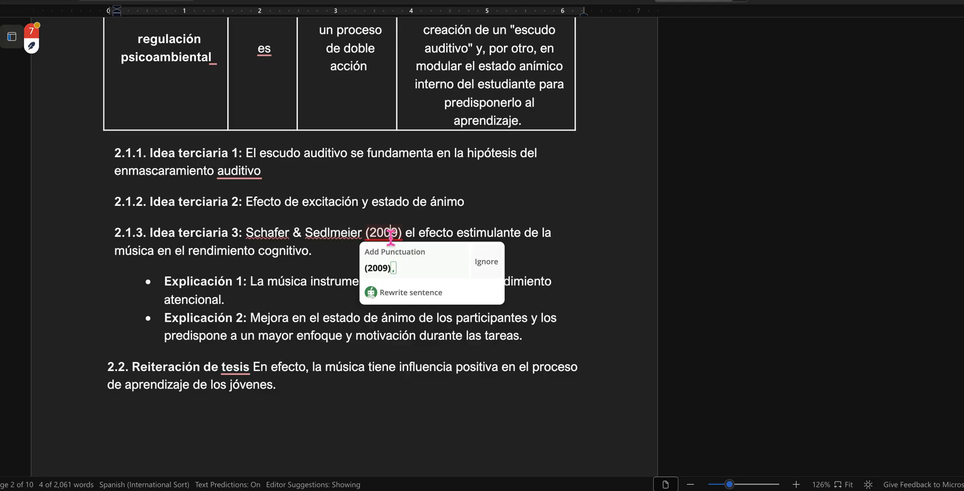
Step: Review the Explicación 1 and Explicación 2 bullets by selecting both, and clear the selection
left_click(268, 318)
scroll(269, 317, "down", 3)
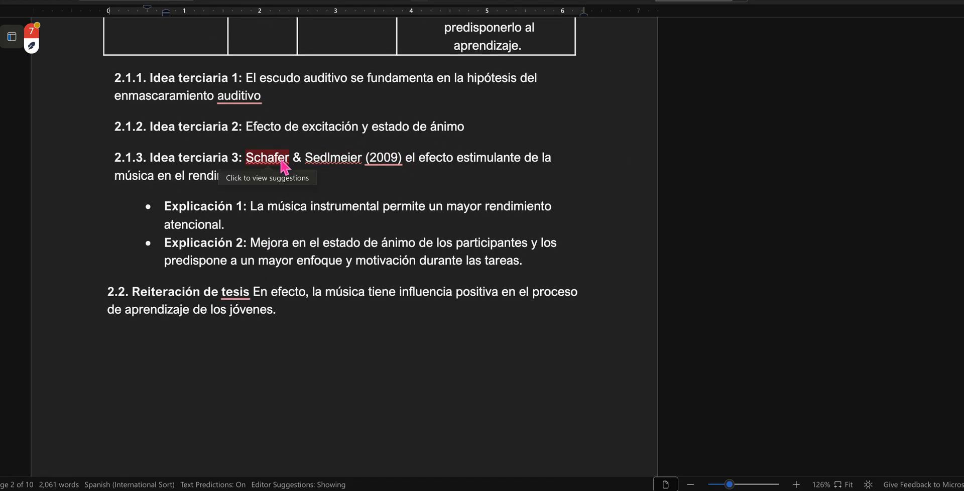
left_click_drag(167, 206, 541, 262)
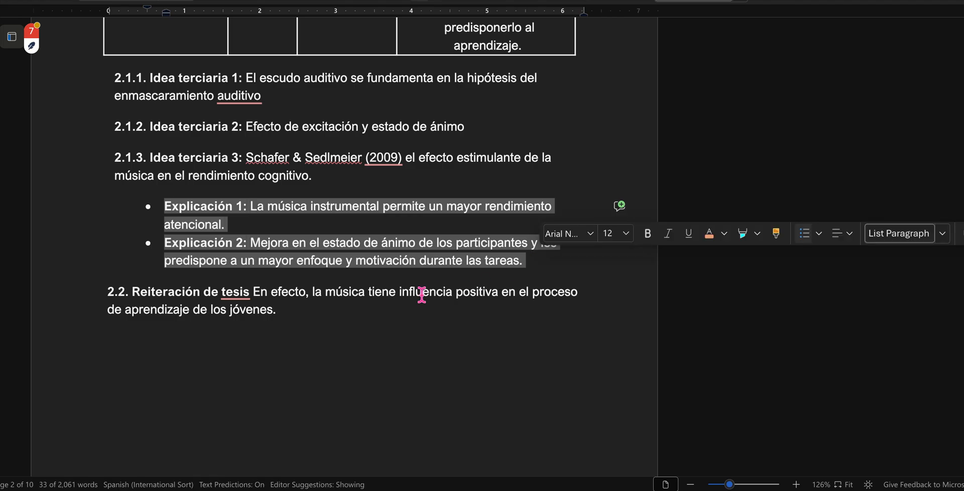
left_click(323, 315)
Step: Add a colon after the "2.2. Reiteración de tesis" label and a comma after the "(2009)" citation in 2.1.3
left_click(253, 293)
key("BackSpace")
type(":")
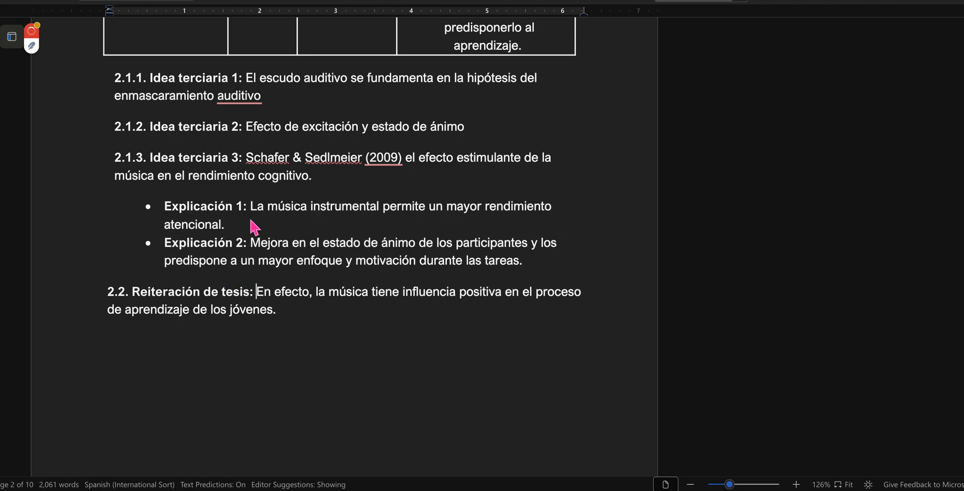
key("BackSpace")
type(",")
Step: Examine the "III. DESARROLLO POR CAUSALIDAD" heading on the following page by selecting it, and clear the selection
scroll(342, 208, "down", 2)
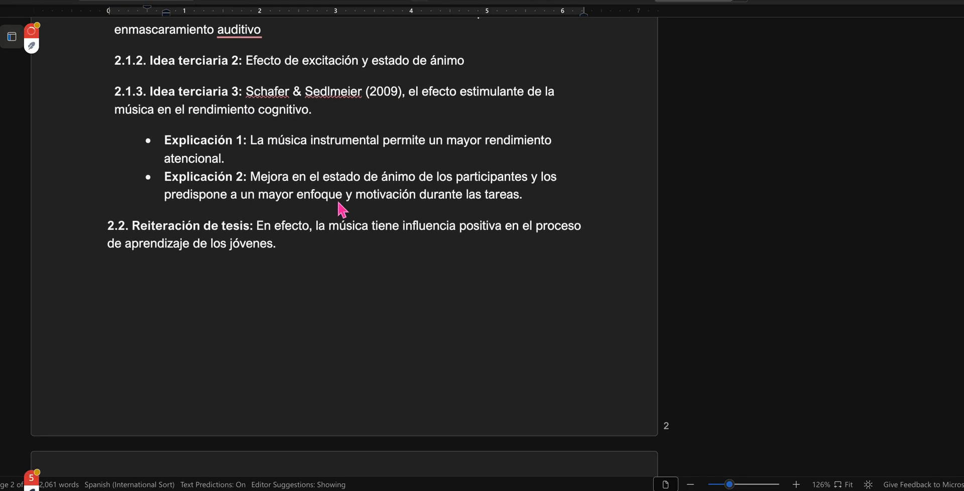
scroll(342, 210, "down", 8)
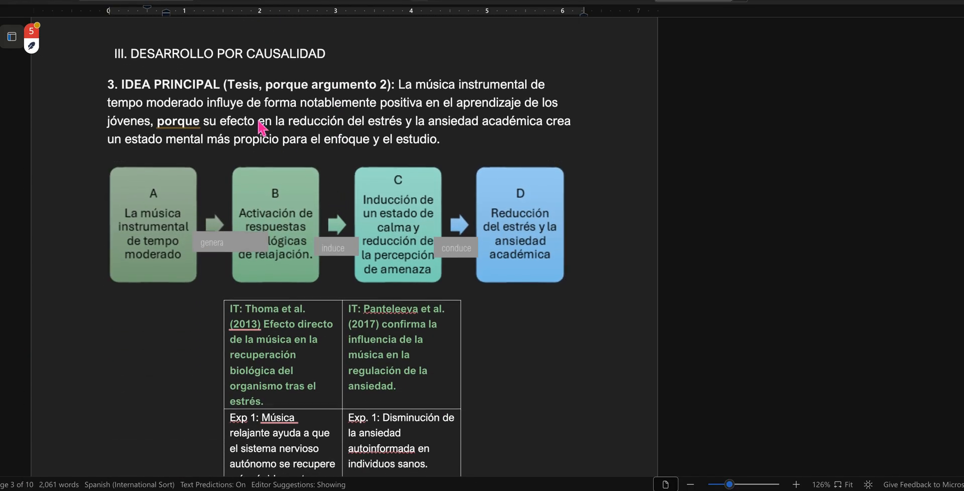
left_click_drag(111, 69, 362, 47)
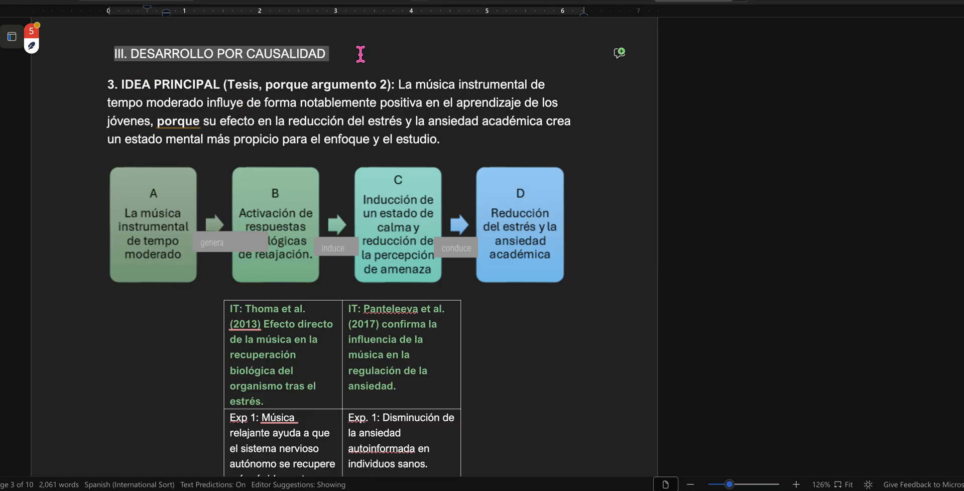
left_click(350, 121)
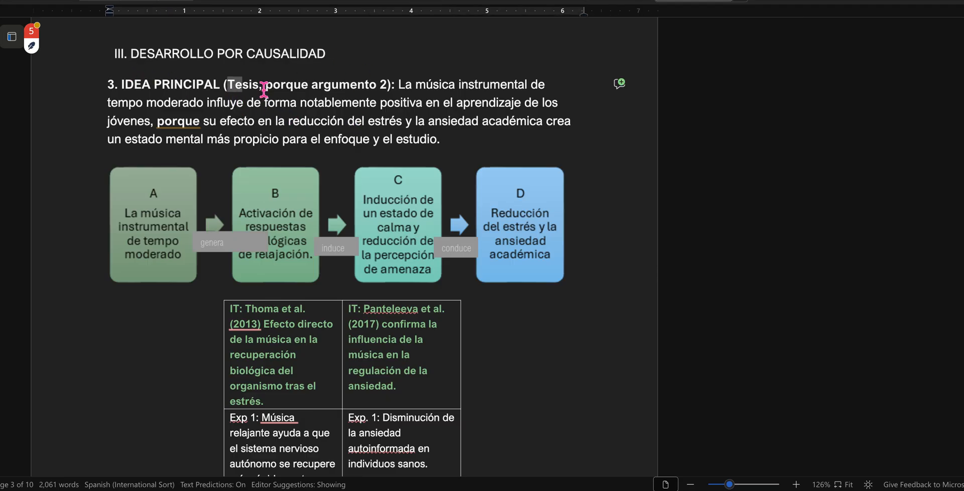
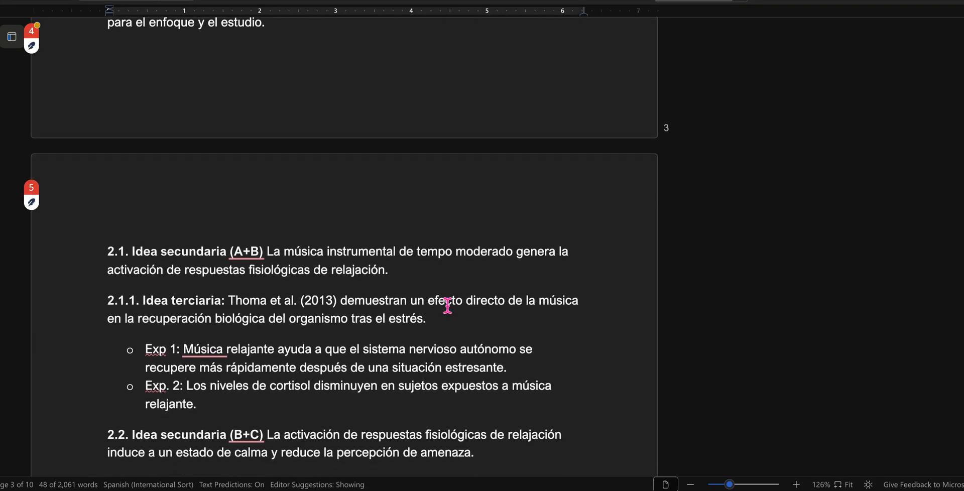
Step: Examine the 2.1 Idea secundaria (A+B) sentence by selecting it and comparing it with boxes A and B of the causal diagram
left_click_drag(107, 205, 405, 224)
left_click(280, 219)
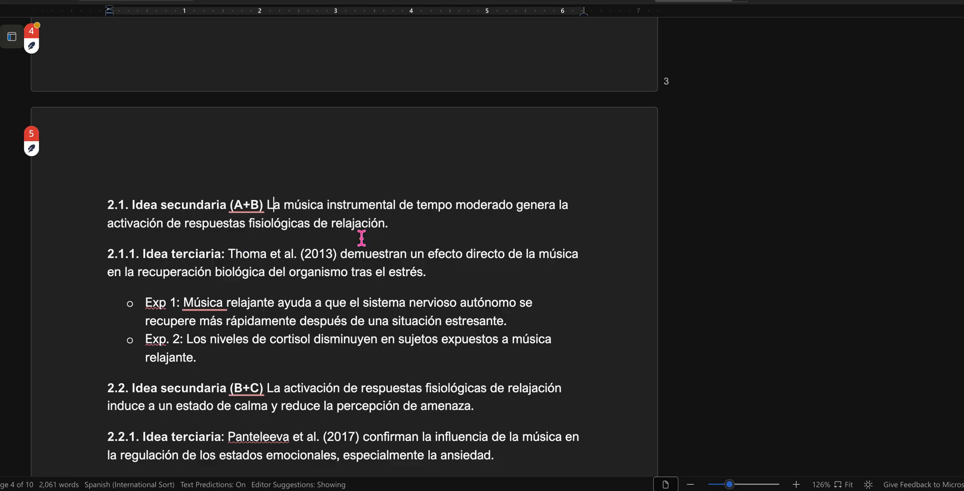
scroll(361, 238, "up", 15)
scroll(361, 238, "up", 1)
left_click(143, 190)
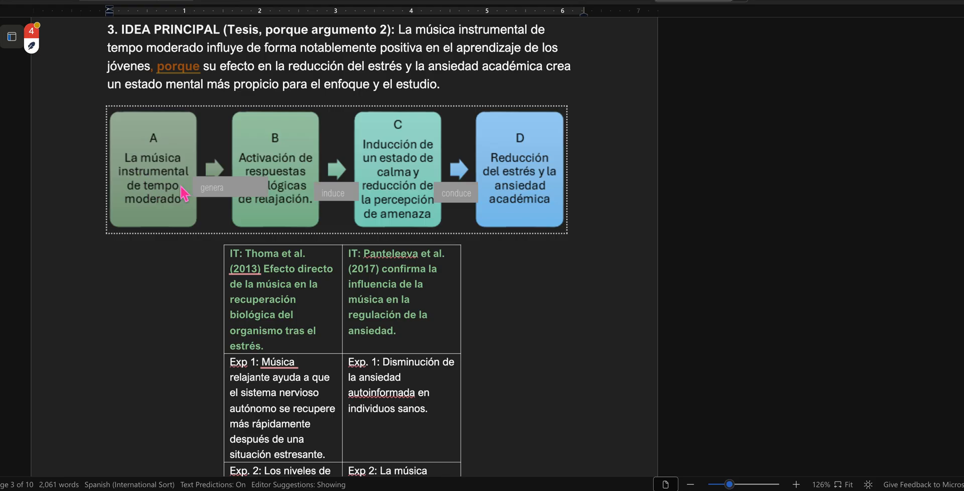
scroll(301, 301, "down", 15)
scroll(300, 327, "down", 3)
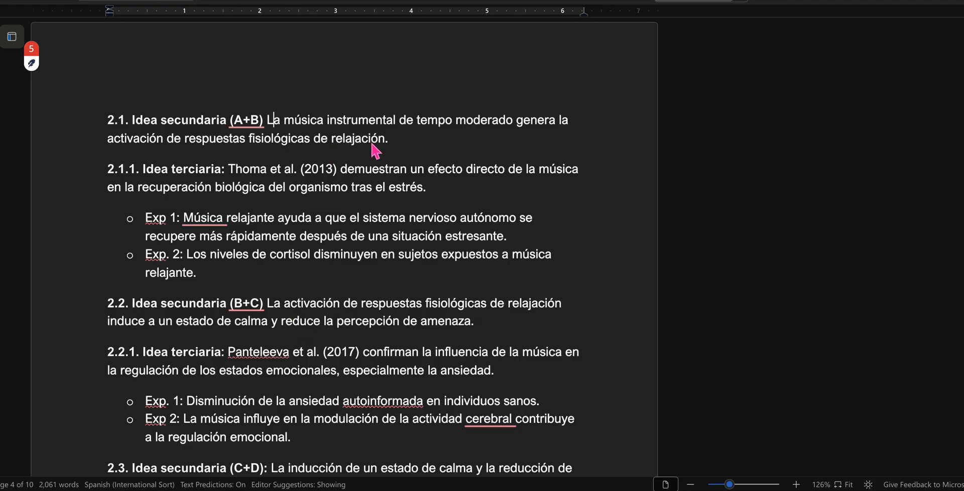
left_click_drag(390, 139, 112, 123)
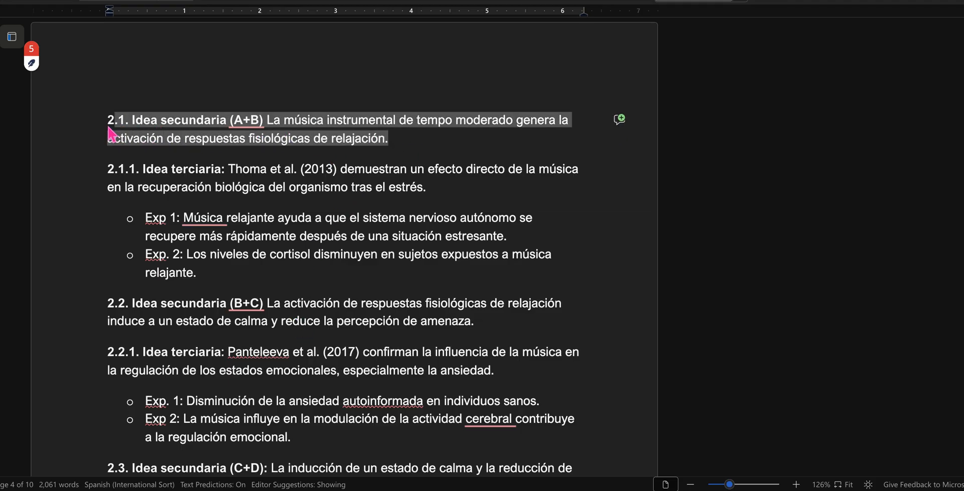
Step: Review the 2.1.1 Idea terciaria sentence and its Exp 1 and Exp. 2 bullets, selecting each text and the bullet labels
left_click(225, 187)
left_click_drag(232, 171, 441, 187)
left_click_drag(148, 221, 200, 274)
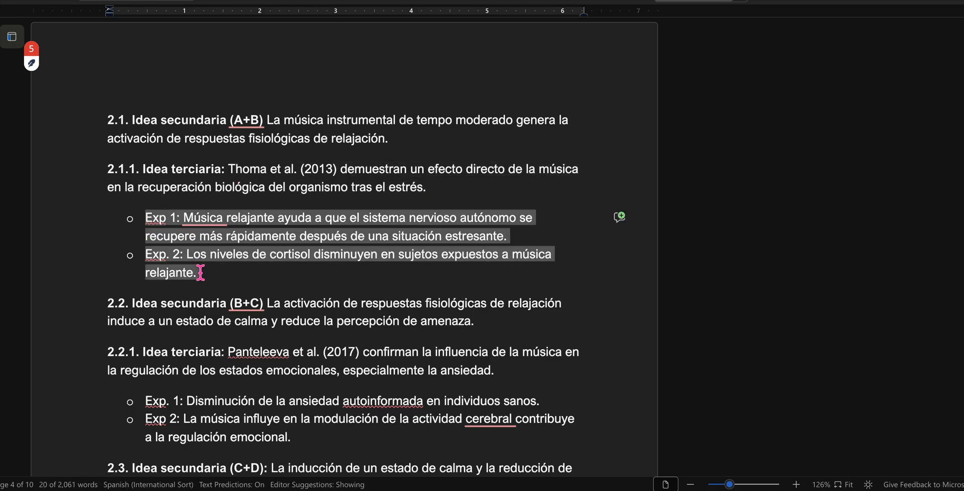
left_click(348, 169)
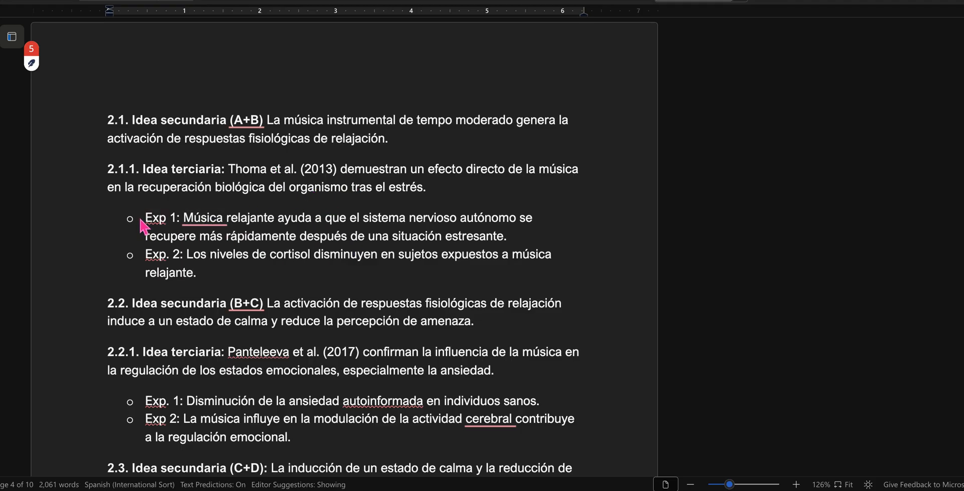
left_click_drag(143, 219, 190, 222)
left_click_drag(146, 256, 175, 260)
scroll(209, 274, "down", 3)
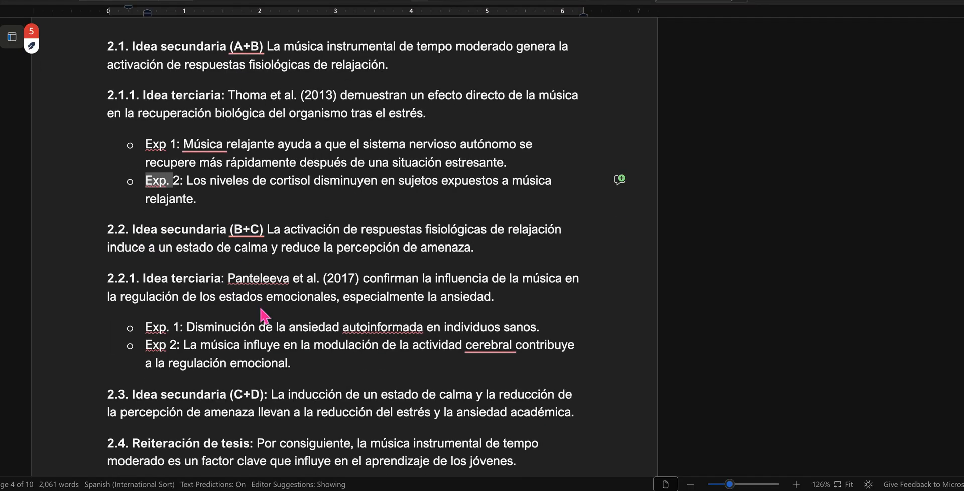
Step: Examine the 2.2 Idea secundaria (B+C) label and sentence, comparing them with boxes B and C of the causal diagram
left_click_drag(108, 211, 282, 220)
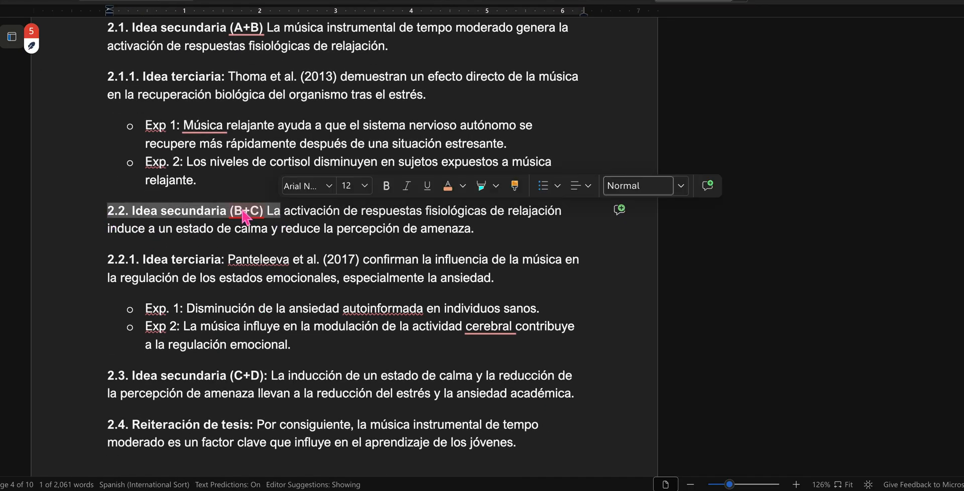
left_click(360, 233)
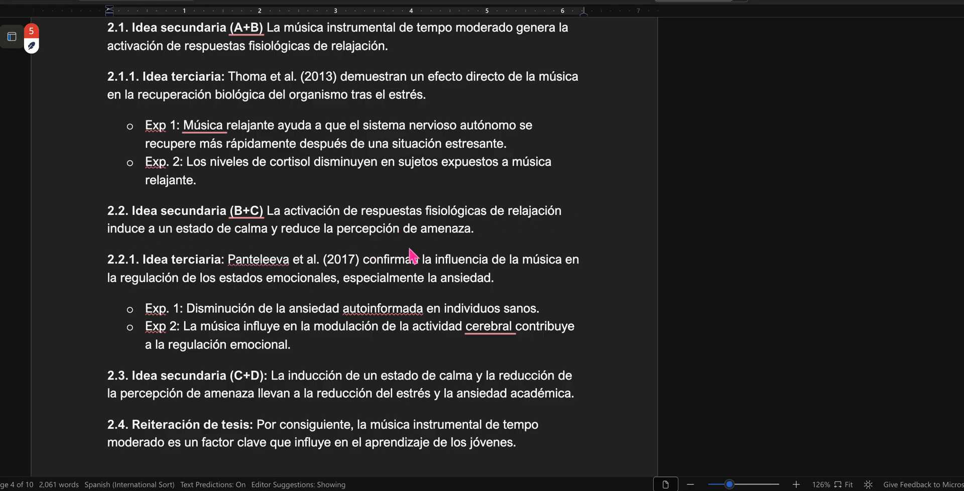
scroll(427, 254, "up", 8)
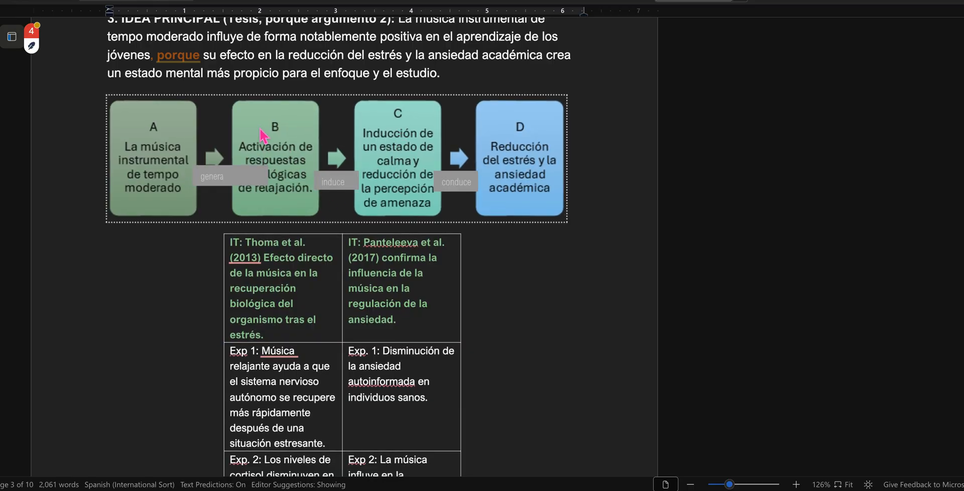
scroll(340, 276, "down", 8)
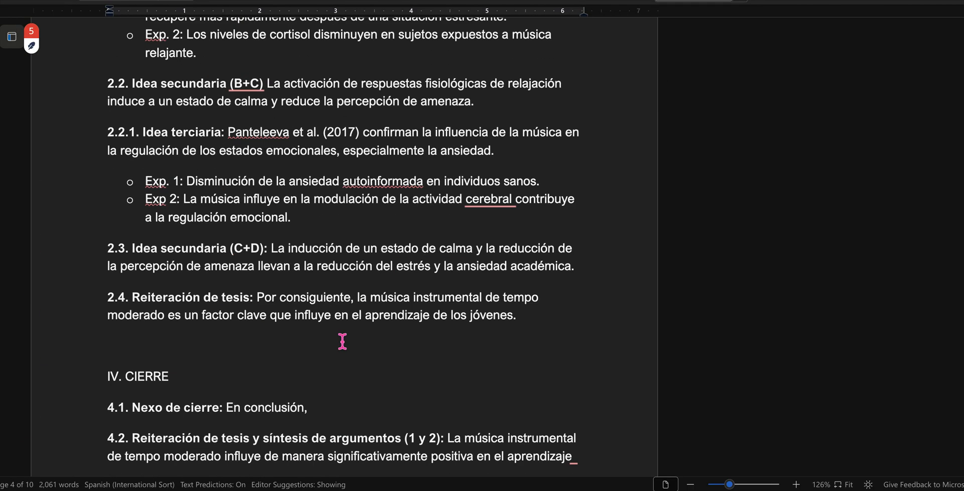
scroll(342, 341, "up", 6)
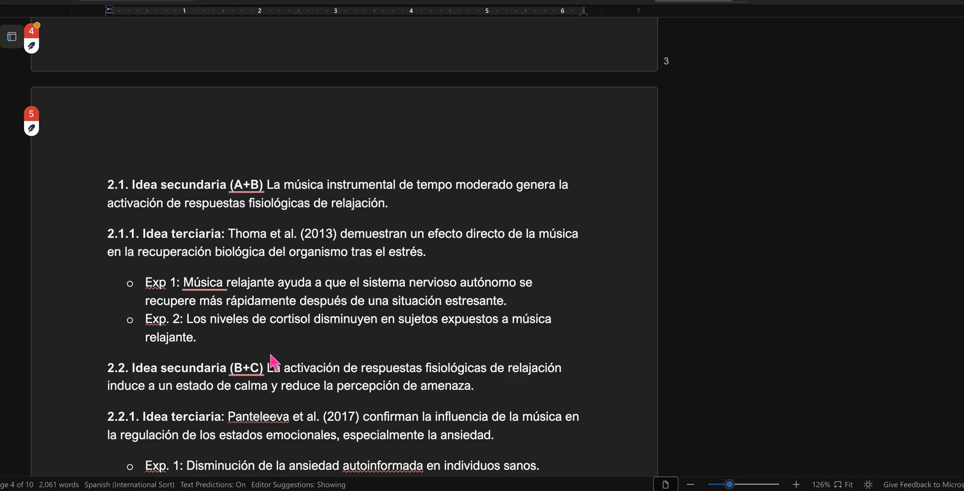
Step: Review the 2.2.1 Idea terciaria sentence and its Exp. 1 and Exp 2 bullets by selecting each of them
scroll(276, 361, "down", 2)
scroll(271, 355, "down", 1)
left_click_drag(110, 258, 502, 275)
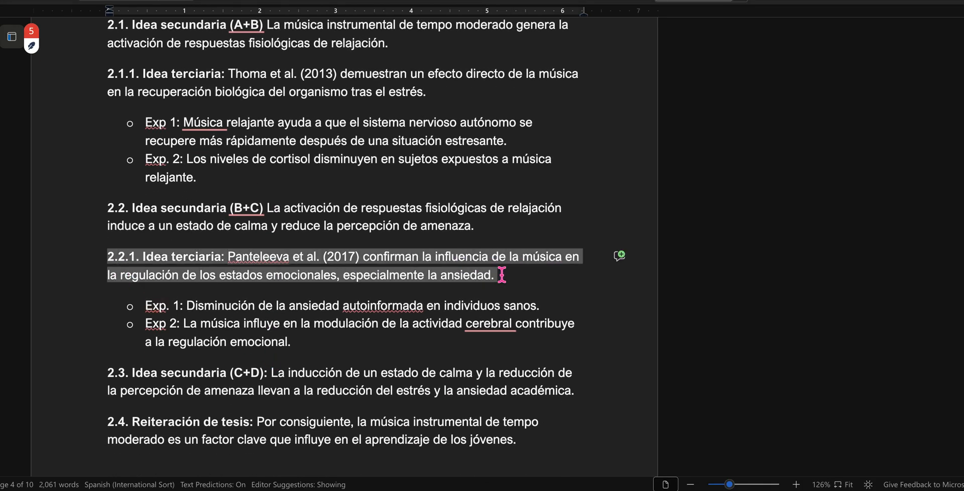
left_click(399, 282)
scroll(399, 282, "down", 1)
right_click(398, 282)
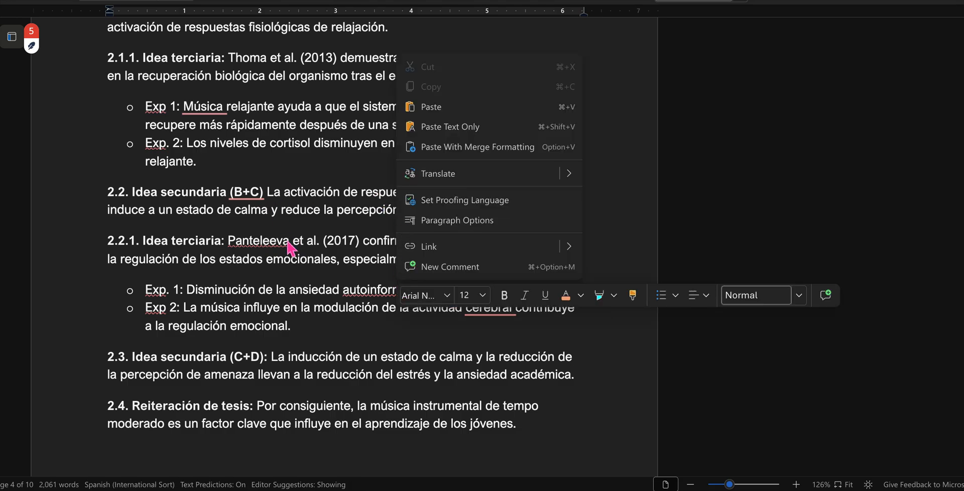
left_click(280, 243)
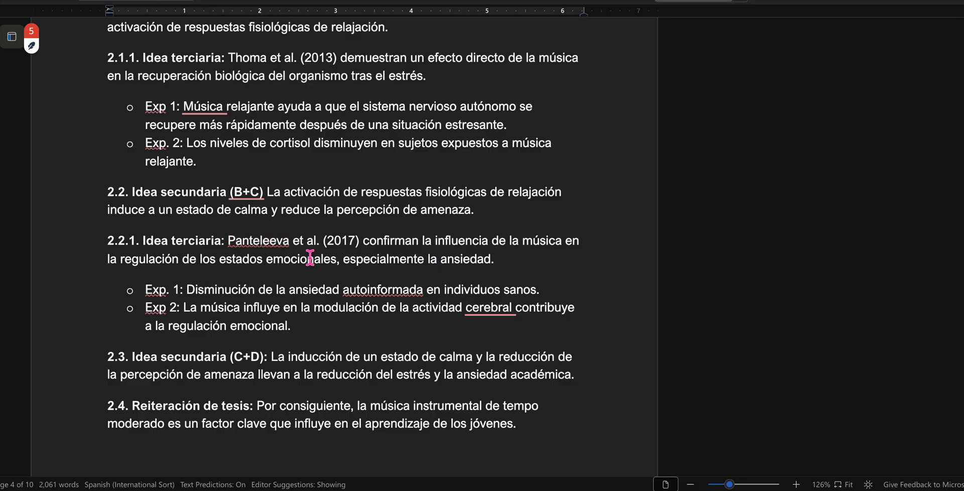
scroll(523, 259, "down", 3)
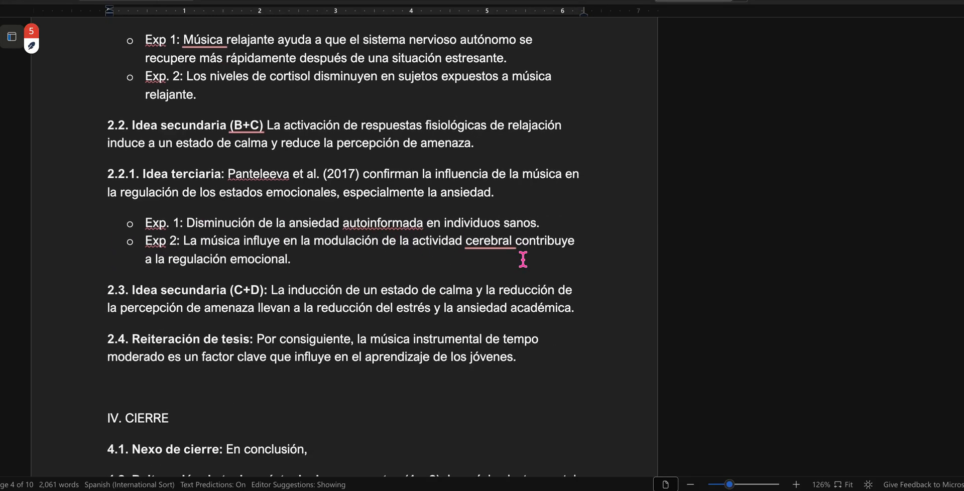
left_click_drag(145, 195, 303, 239)
Step: Examine the 2.3 Idea secundaria (C+D) sentence by selecting it, compare it with the causal diagram, and clear the selection
scroll(307, 246, "down", 2)
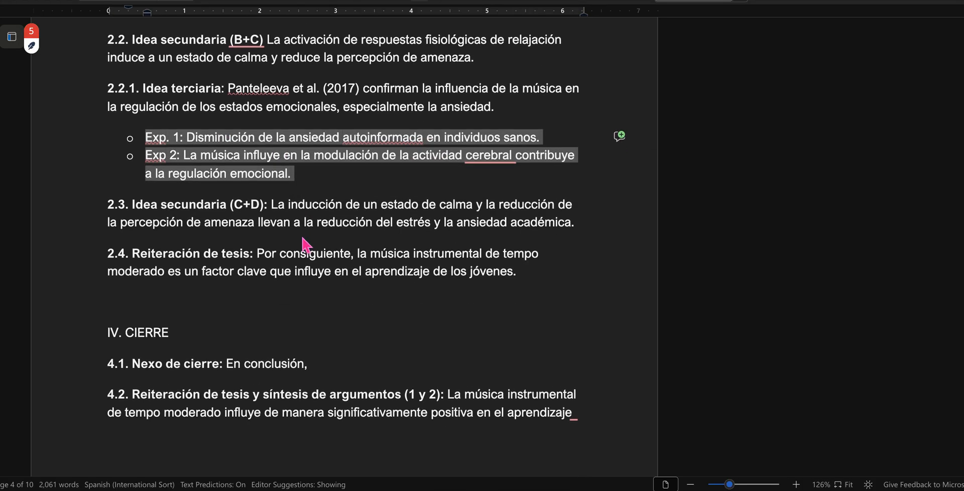
left_click(111, 210)
left_click_drag(114, 203, 573, 222)
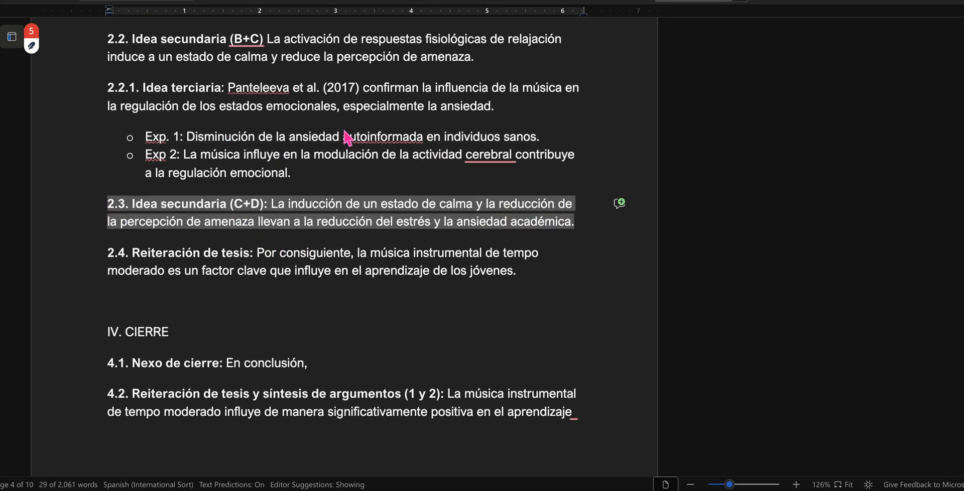
scroll(345, 132, "up", 15)
scroll(345, 131, "up", 1)
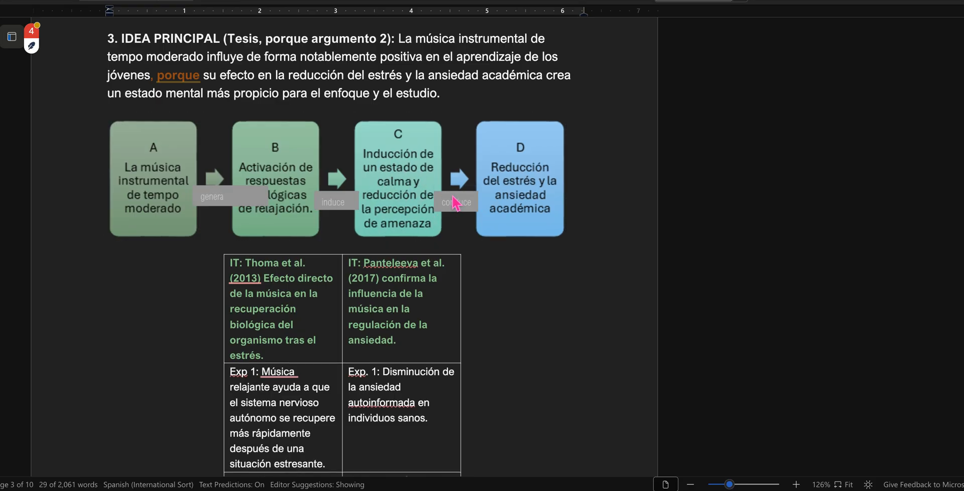
scroll(541, 358, "down", 8)
scroll(541, 357, "down", 15)
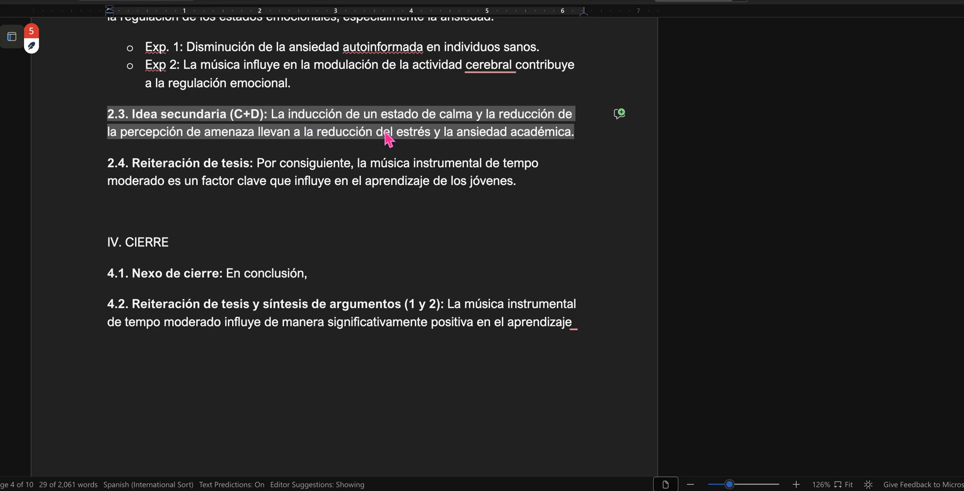
left_click(142, 134)
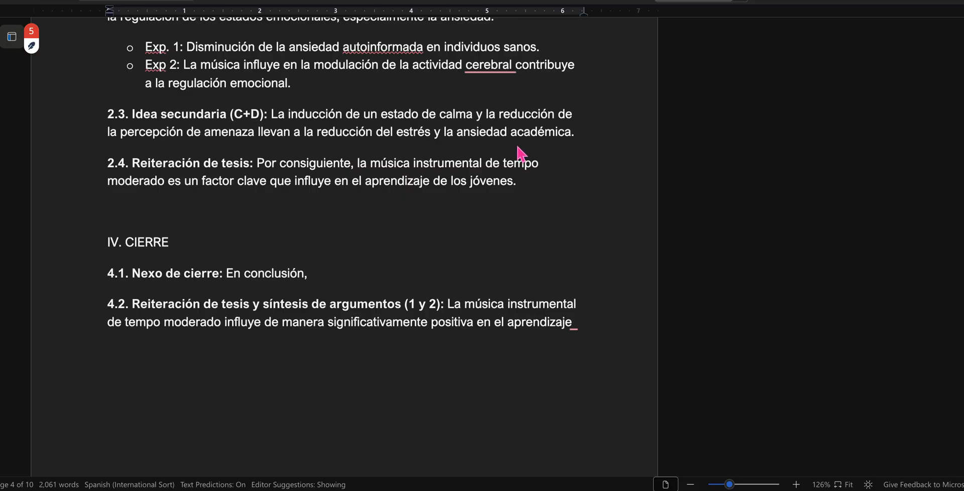
Step: Check the linking verb between boxes C and D of the diagram and replace "llevan" with "conducen" in sentence 2.3
scroll(370, 187, "up", 20)
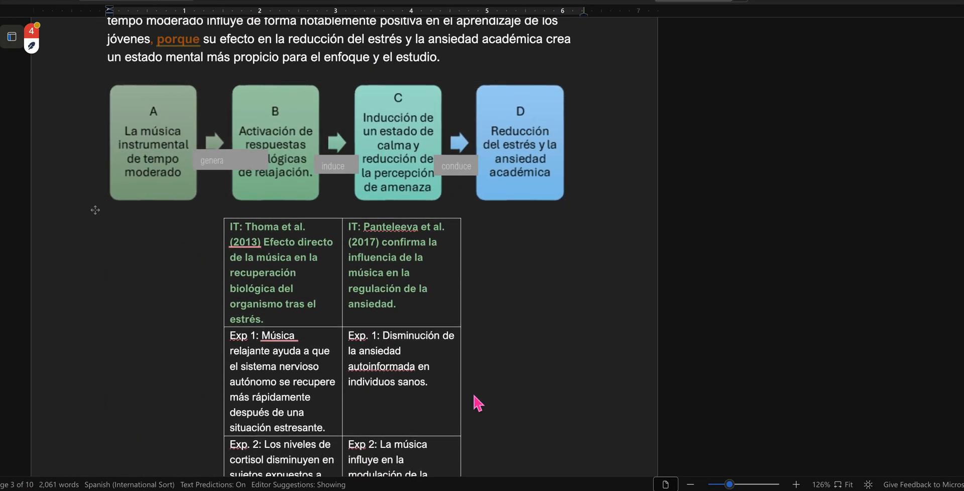
scroll(476, 402, "down", 20)
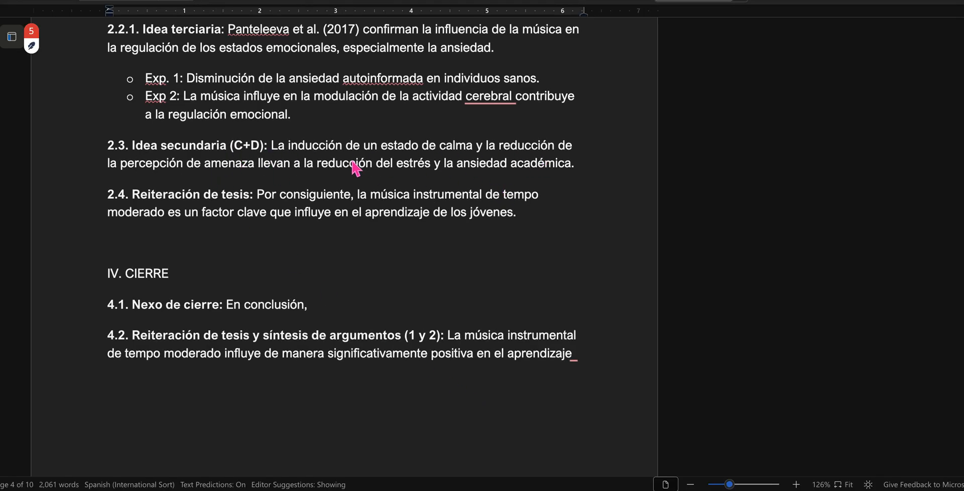
double_click(271, 166)
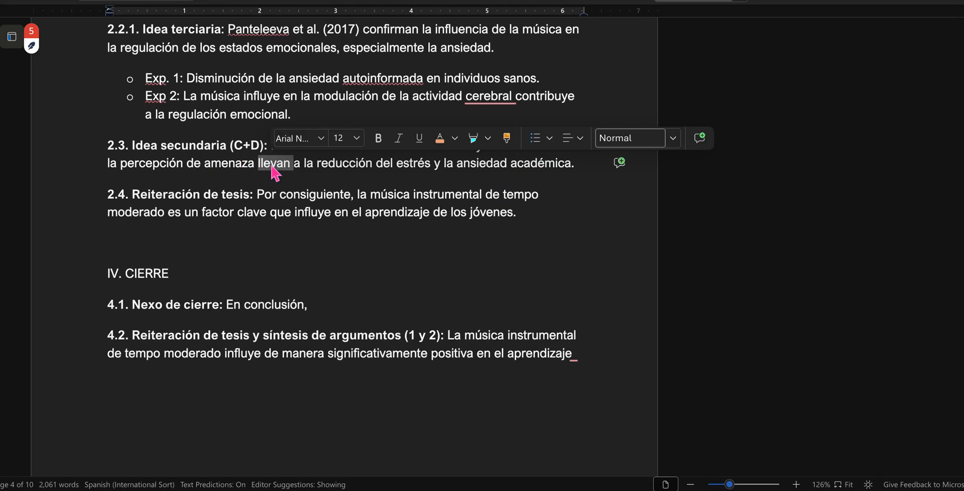
type("conducen")
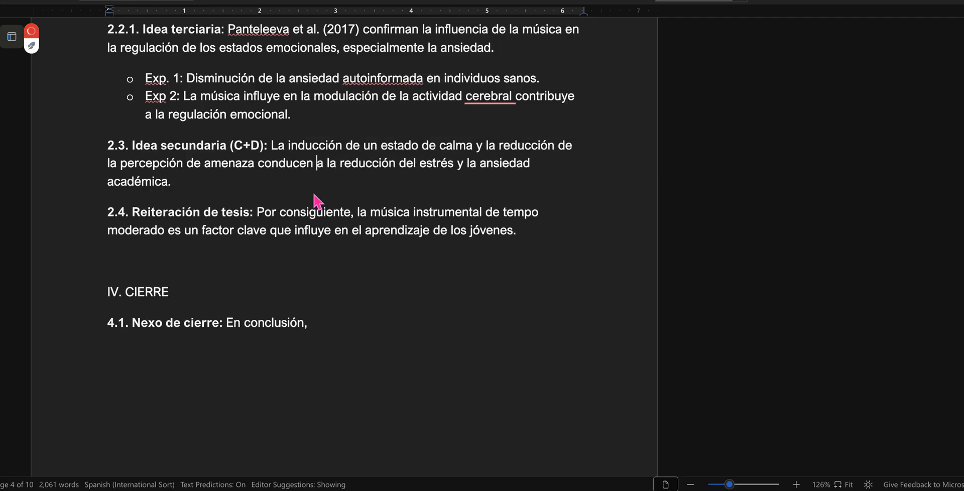
Step: Examine the 2.4 Reiteración de tesis label by selecting it, and clear the selection
scroll(381, 234, "down", 1)
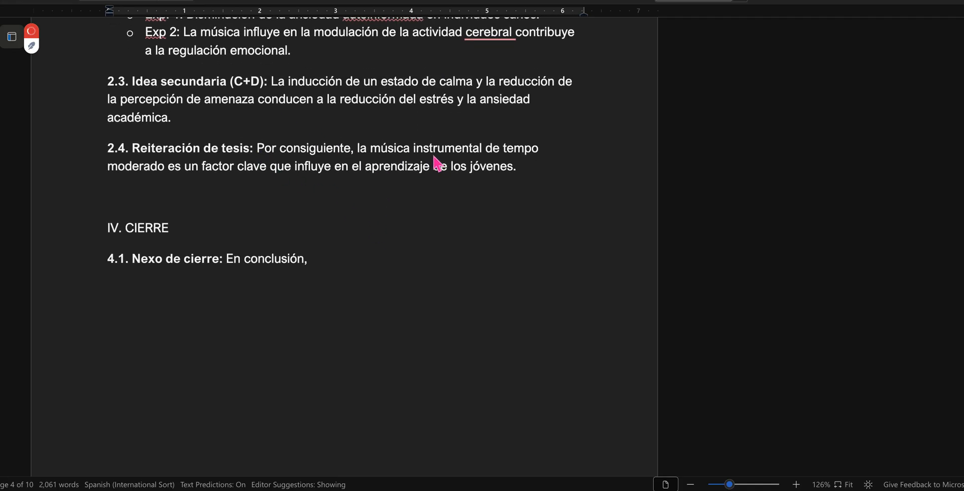
left_click_drag(142, 151, 264, 149)
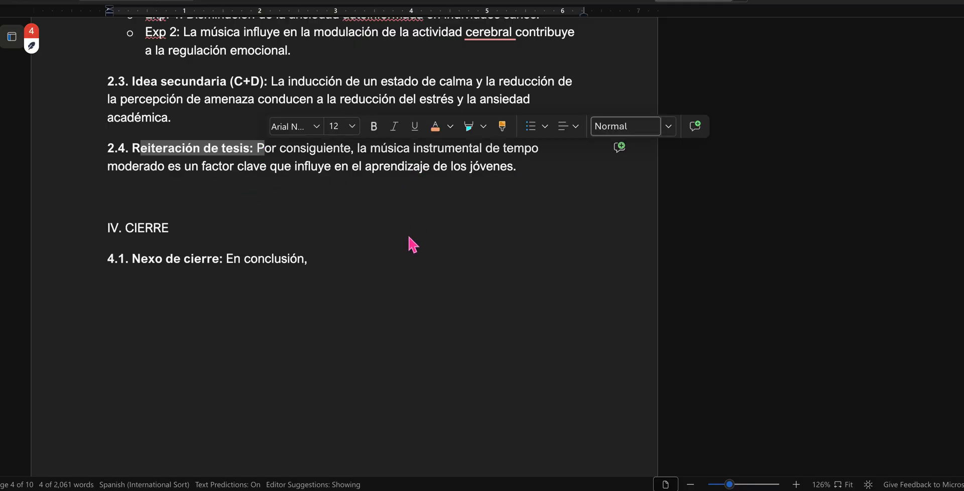
left_click(351, 171)
Step: Insert blank lines above the "IV. CIERRE" heading to push the closing section onto the following page
left_click(136, 204)
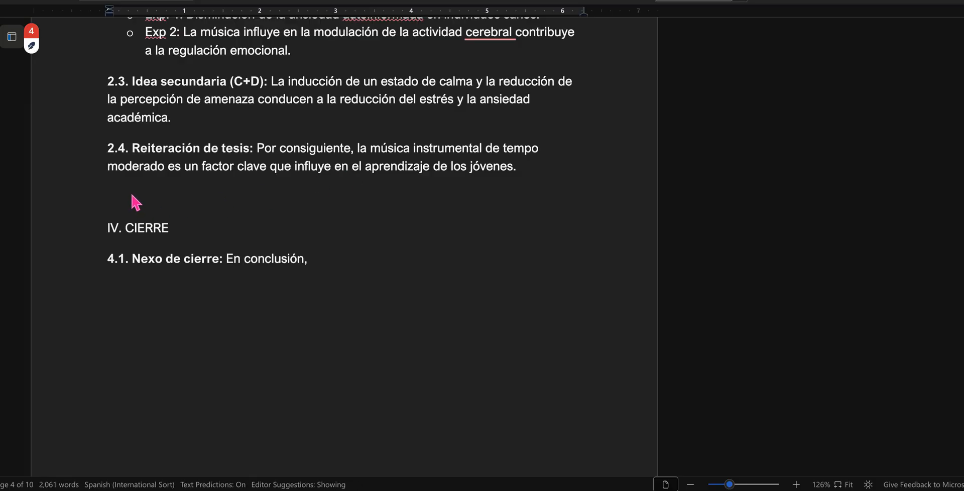
key("Return")
key("Return")
key("Return")
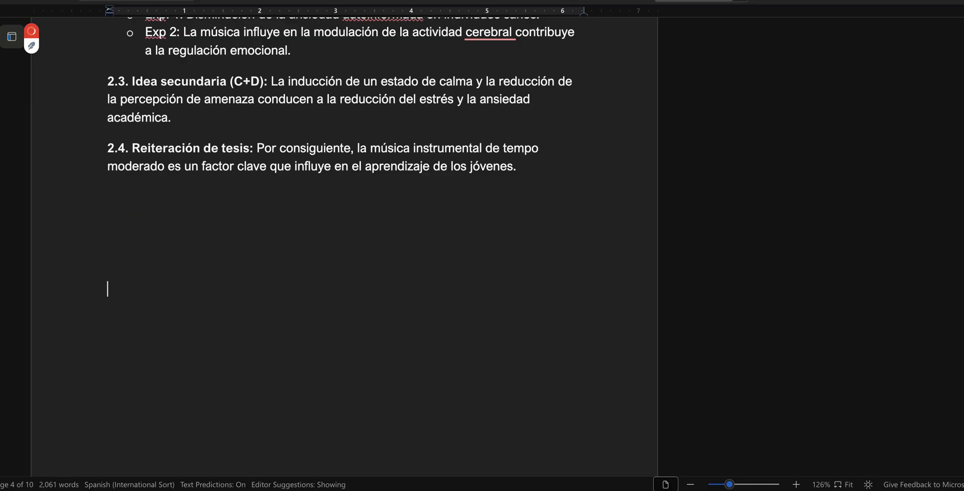
Step: Ignore the CLARIDAD "Simplifica la frase" suggestion on the 4.2 Reiteración de tesis y síntesis de argumentos paragraph
scroll(224, 243, "down", 10)
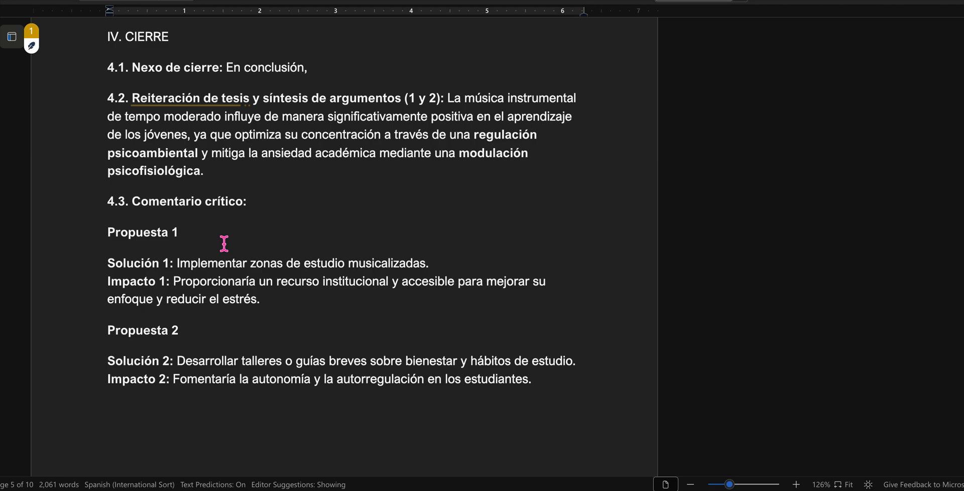
mouse_move(198, 107)
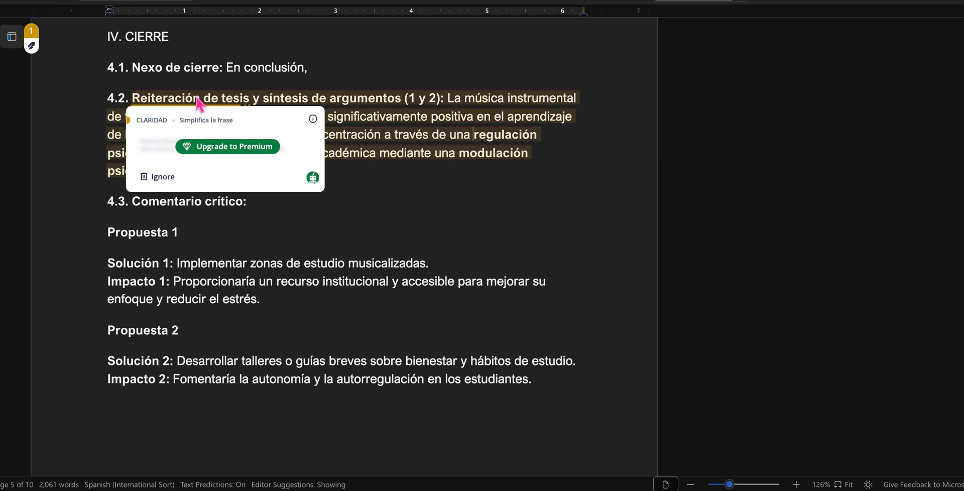
left_click(159, 177)
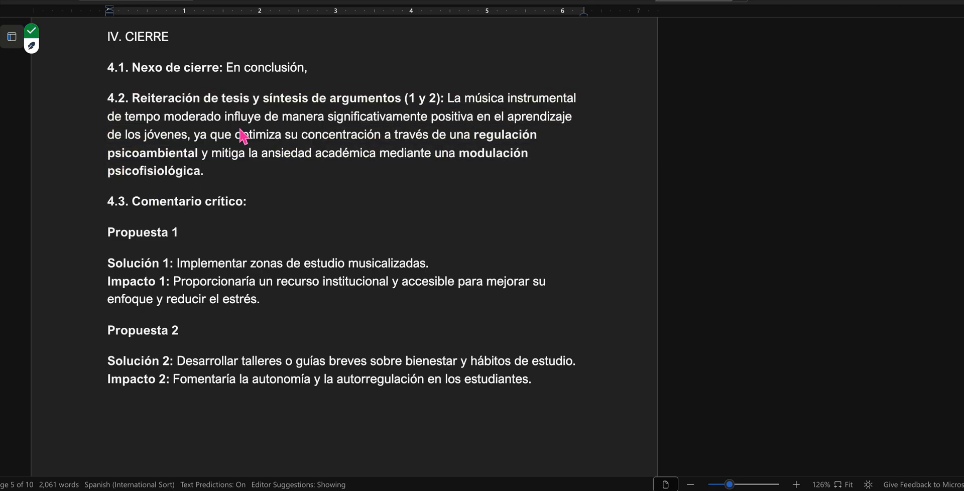
Step: Examine the 4.1 Nexo de cierre line and the 4.2 paragraph label by selecting each, and clear the selection
scroll(242, 136, "up", 1)
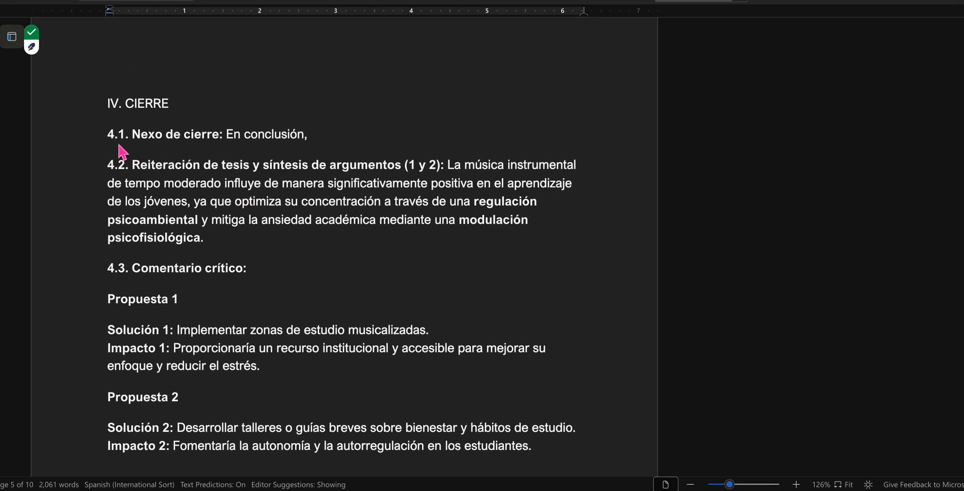
triple_click(248, 135)
left_click(244, 134)
left_click_drag(131, 167, 447, 175)
left_click(493, 220)
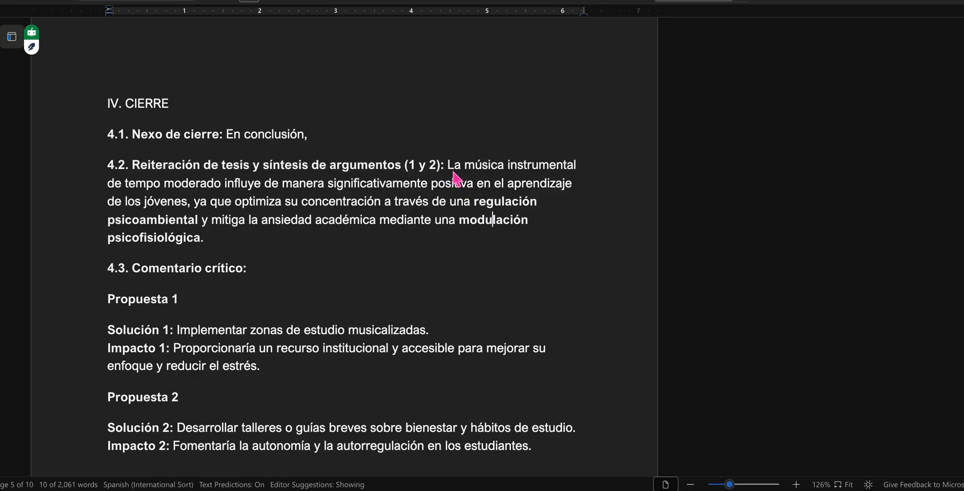
Step: Highlight in teal the thesis restatement in 4.2, from "La música instrumental" through "de los jóvenes,"
left_click_drag(450, 168, 194, 204)
left_click(394, 175)
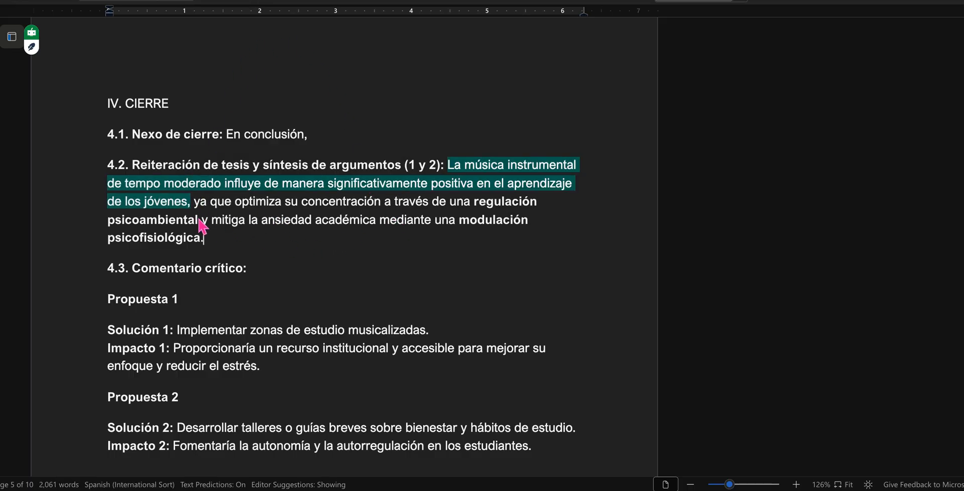
Step: Examine the argument synthesis in 4.2, from "ya que optimiza su concentración" through "modulación psicofisiológica", against the preceding content
left_click_drag(194, 203, 213, 238)
left_click(236, 251)
scroll(393, 189, "up", 20)
scroll(378, 241, "down", 20)
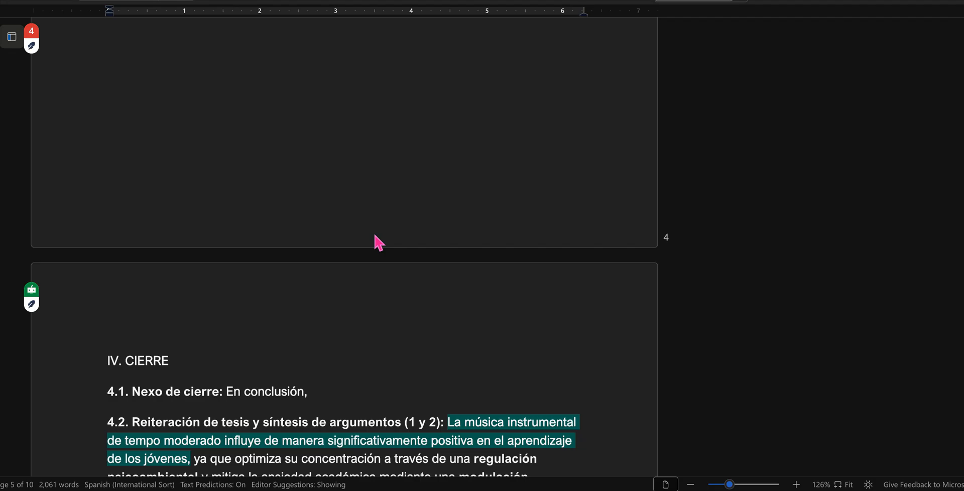
scroll(377, 241, "down", 4)
scroll(375, 236, "down", 5)
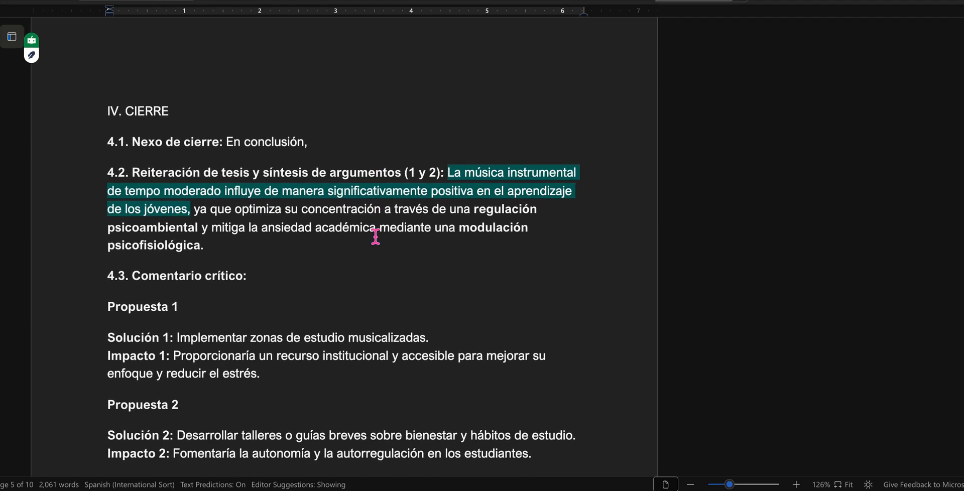
Step: Examine Propuesta 1 and Propuesta 2 under 4.3 Comentario crítico, reviewing each proposal's solution and impact
left_click_drag(107, 103, 191, 306)
left_click(206, 120)
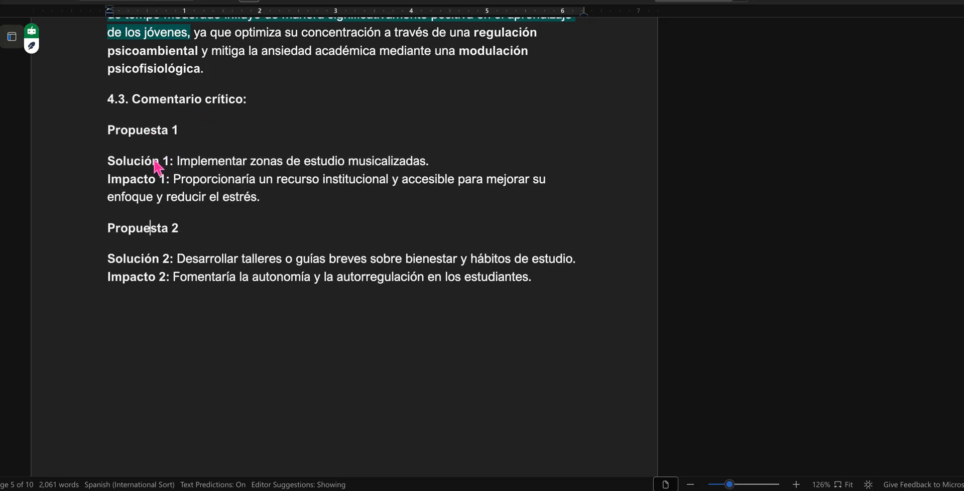
left_click(145, 181)
left_click_drag(180, 279, 267, 288)
left_click(285, 339)
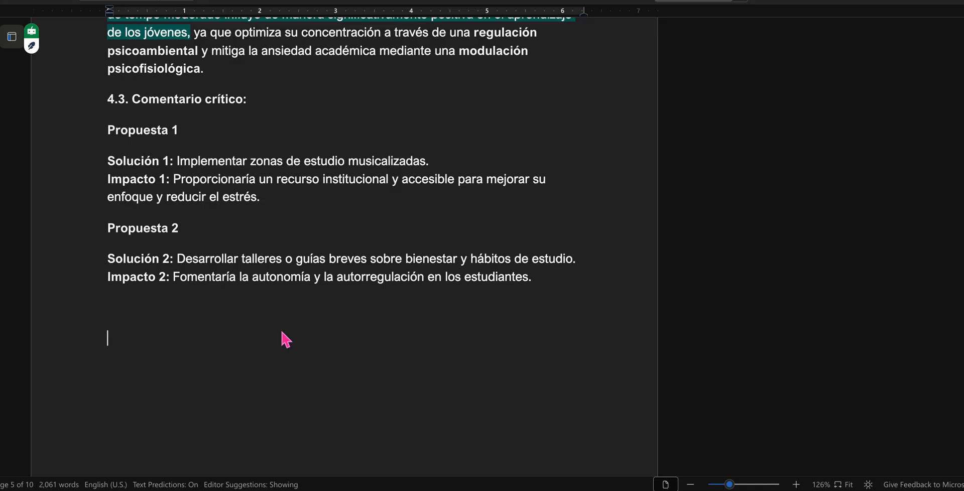
Step: Review the introduction of "Redacción del texto", examining the DATO 1 and DATO 2 comments, their cited passages and supporting sentences
scroll(285, 338, "down", 10)
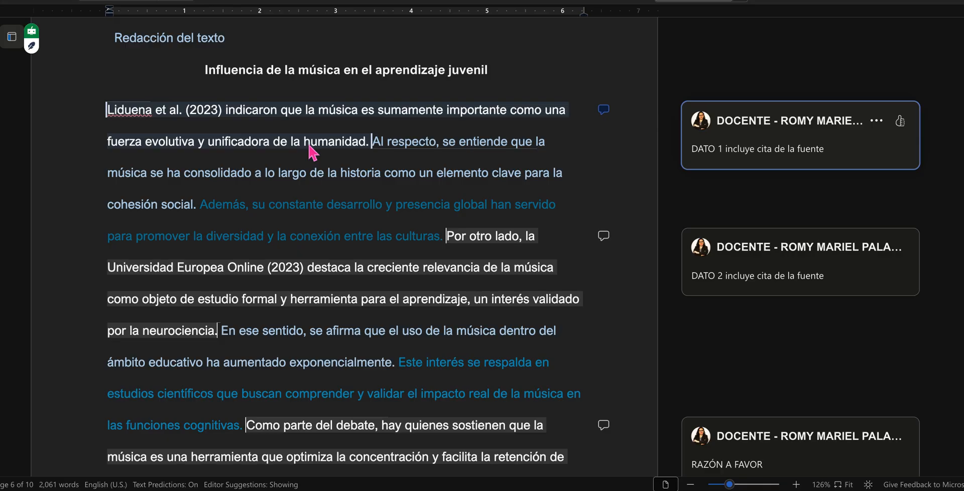
left_click(685, 152)
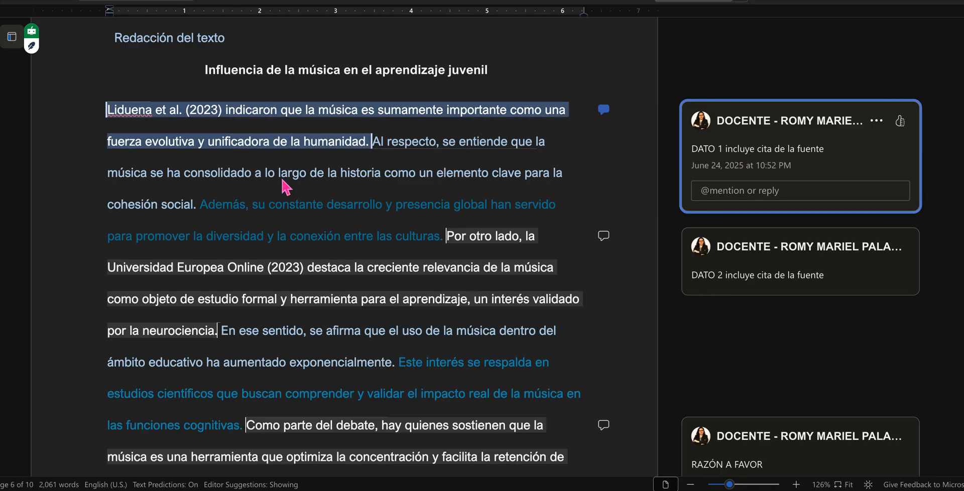
left_click_drag(383, 150, 441, 239)
left_click(351, 218)
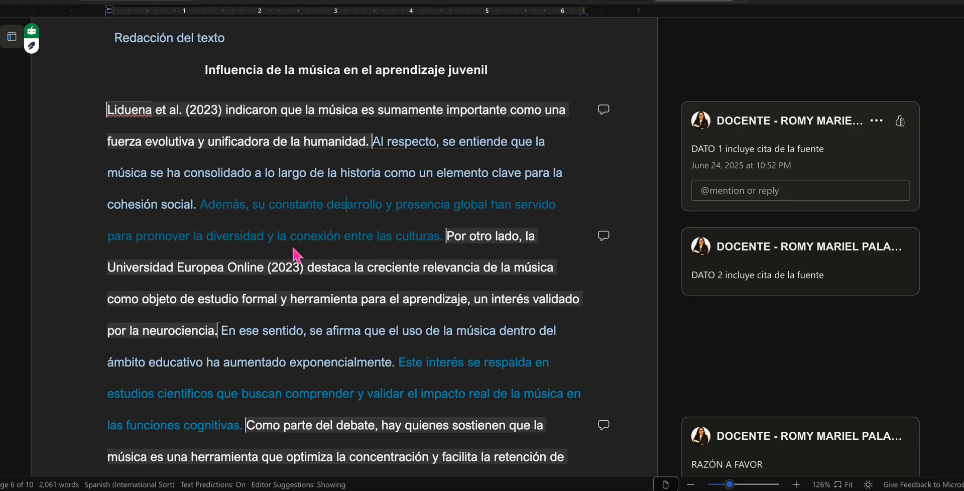
left_click(321, 268)
left_click_drag(172, 267, 289, 266)
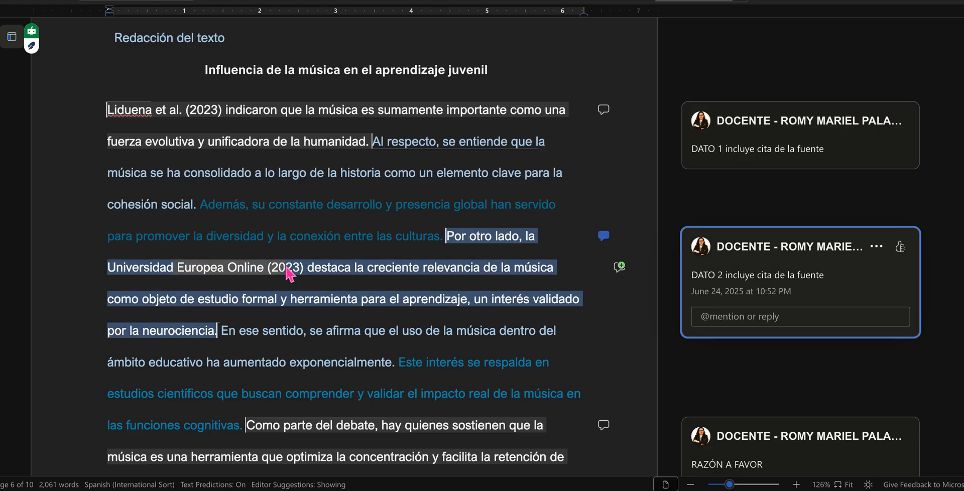
scroll(223, 245, "down", 2)
left_click_drag(221, 203, 248, 306)
left_click(180, 296)
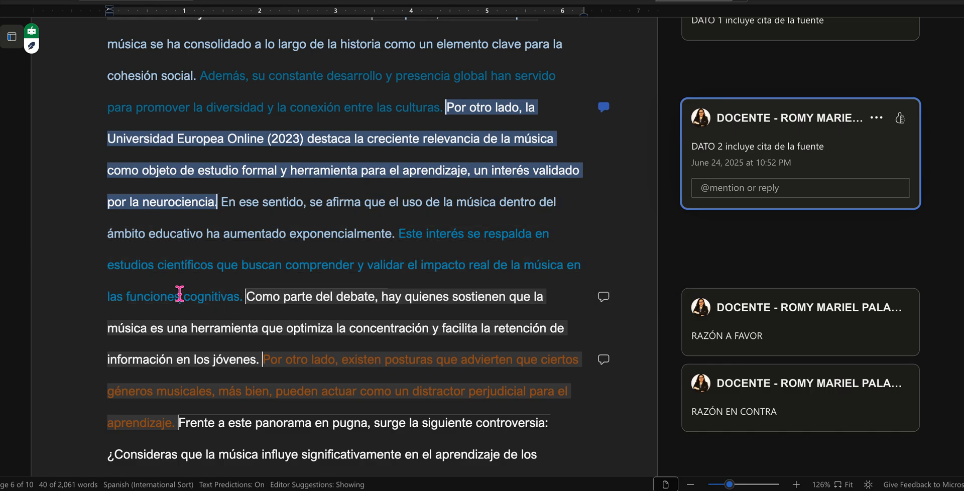
Step: Open the RAZÓN A FAVOR and RAZÓN EN CONTRA comments to examine the passages they mark in the introduction
scroll(239, 291, "down", 3)
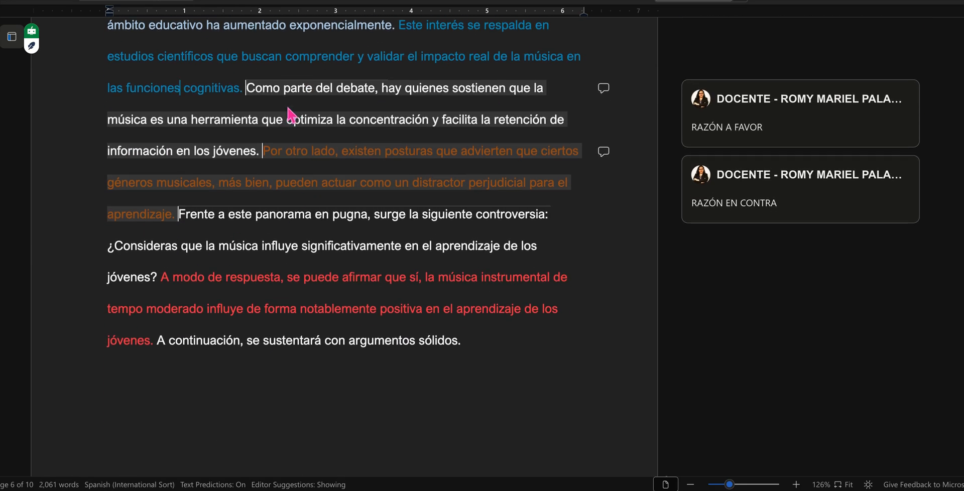
left_click(737, 107)
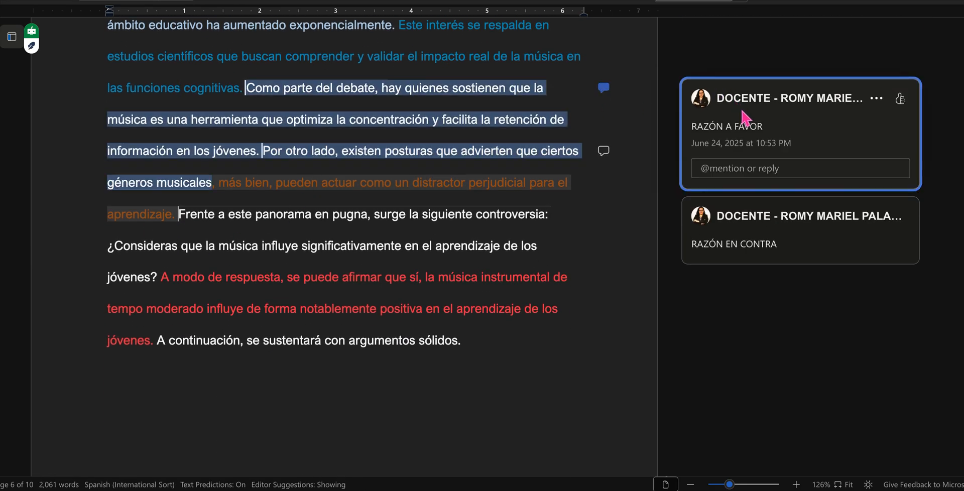
left_click(731, 250)
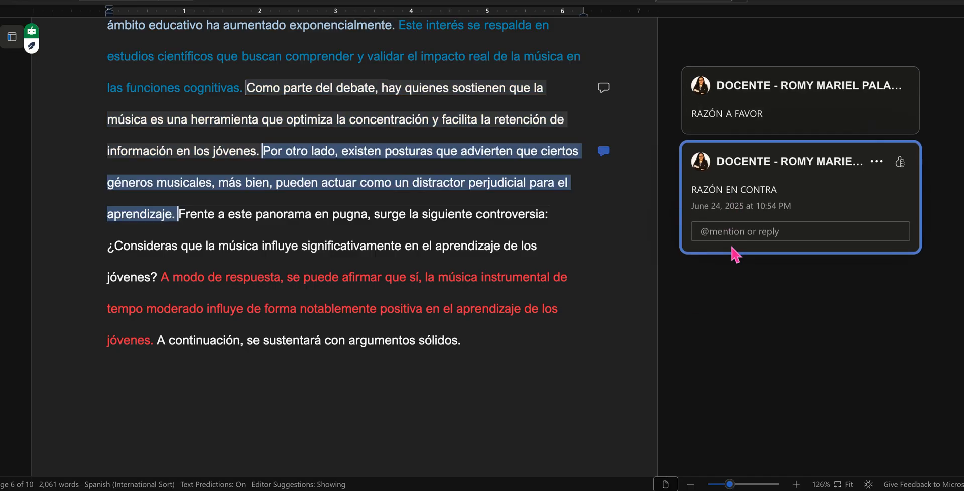
Step: Examine the introduction's controversy question, the red thesis answer and the closing sentence "A continuación, se sustentará con argumentos sólidos."
left_click(383, 275)
scroll(383, 275, "down", 1)
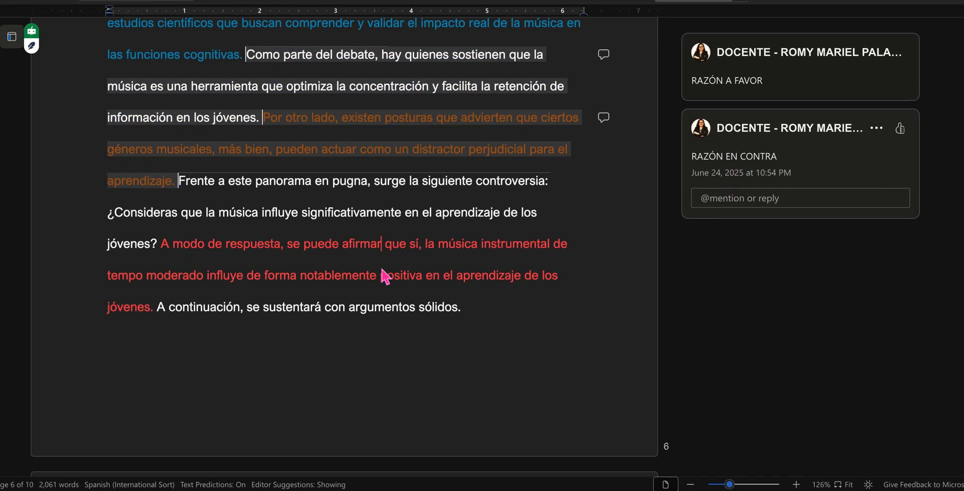
left_click_drag(179, 159, 170, 233)
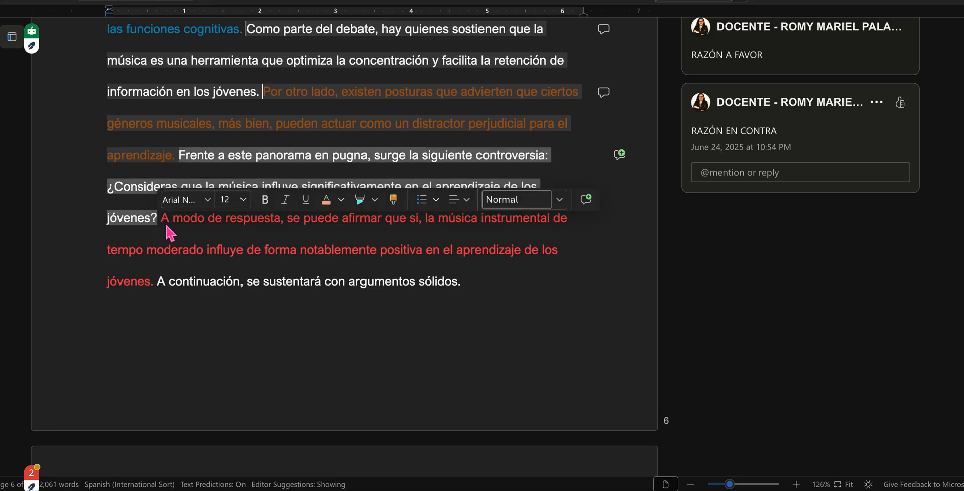
left_click(155, 277, "ctrl")
left_click_drag(163, 289, 521, 291)
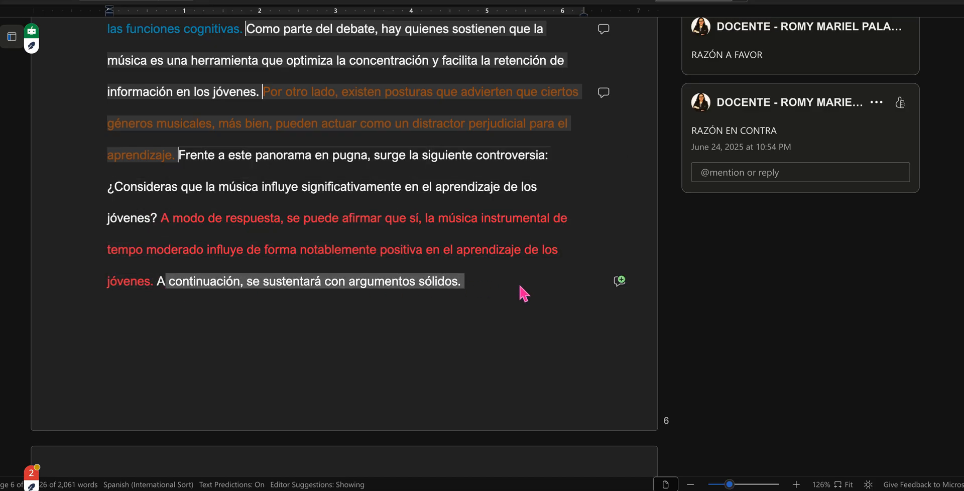
Step: Bold the development paragraph's first sentence, from "Como se ha indicado" through "optimiza su concentración."
scroll(410, 341, "down", 1)
left_click(368, 292)
scroll(368, 295, "down", 13)
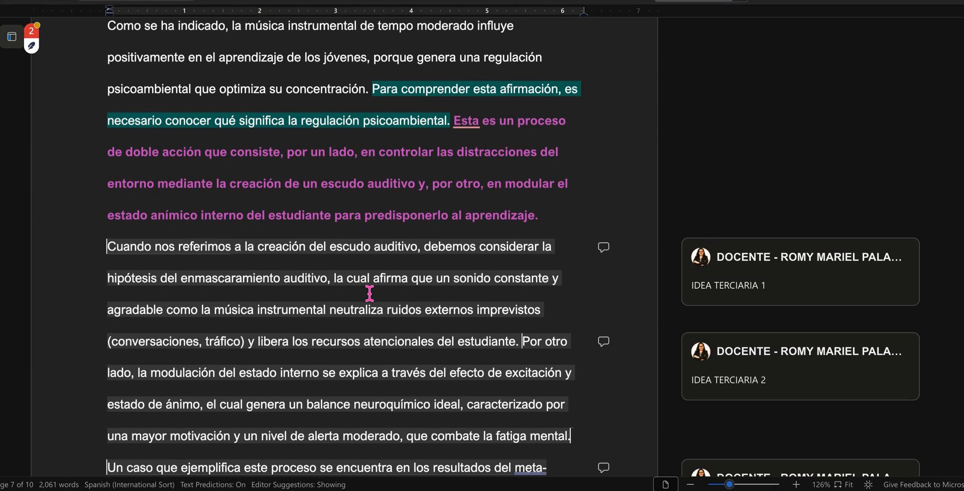
scroll(370, 293, "up", 1)
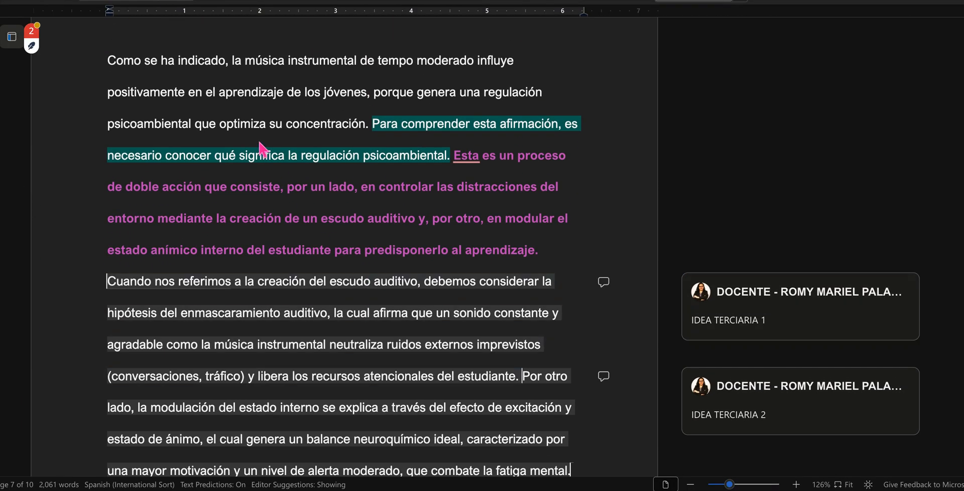
left_click_drag(109, 61, 374, 131)
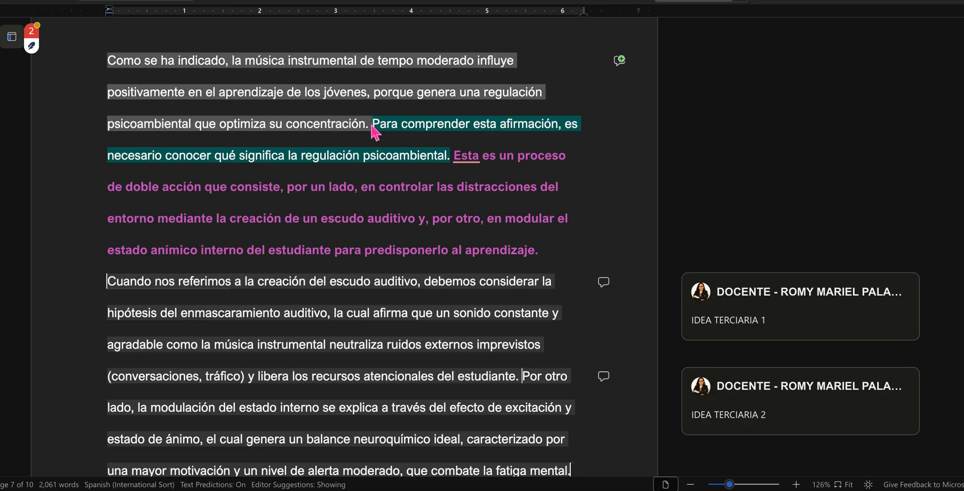
key("ctrl+b")
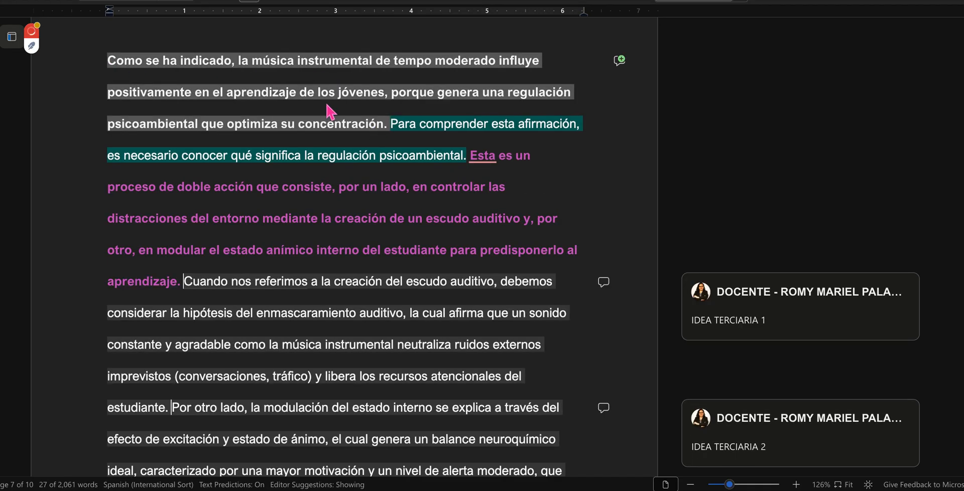
Step: Change the font color of ", porque" in the bold opening sentence to orange
left_click(384, 105)
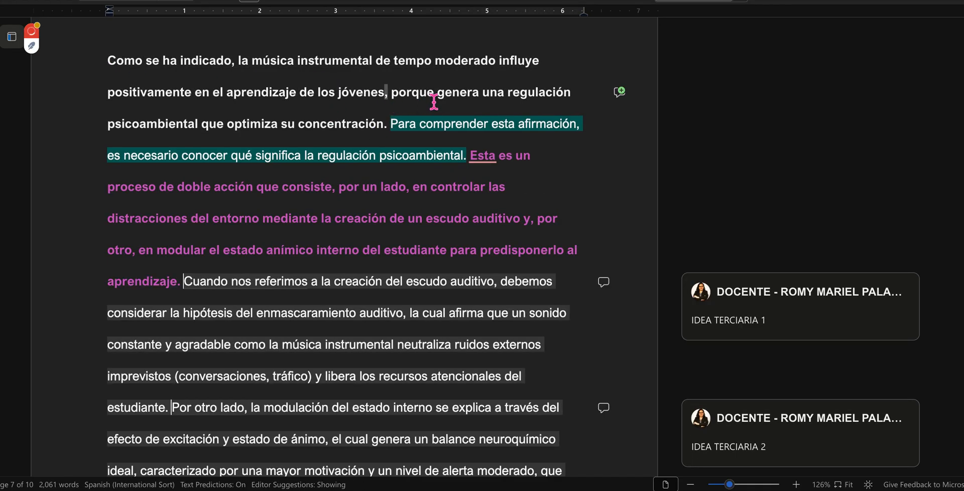
double_click(434, 97)
left_click(345, 0)
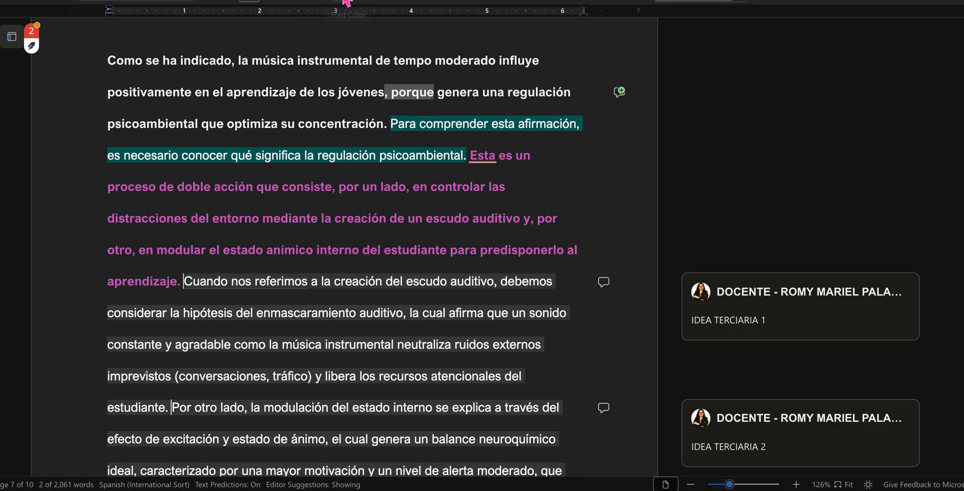
left_click(272, 104)
Step: Examine the teal transition sentence "Para comprender esta afirmación" and the pink definition of regulación psicoambiental by selecting each
scroll(480, 286, "down", 1)
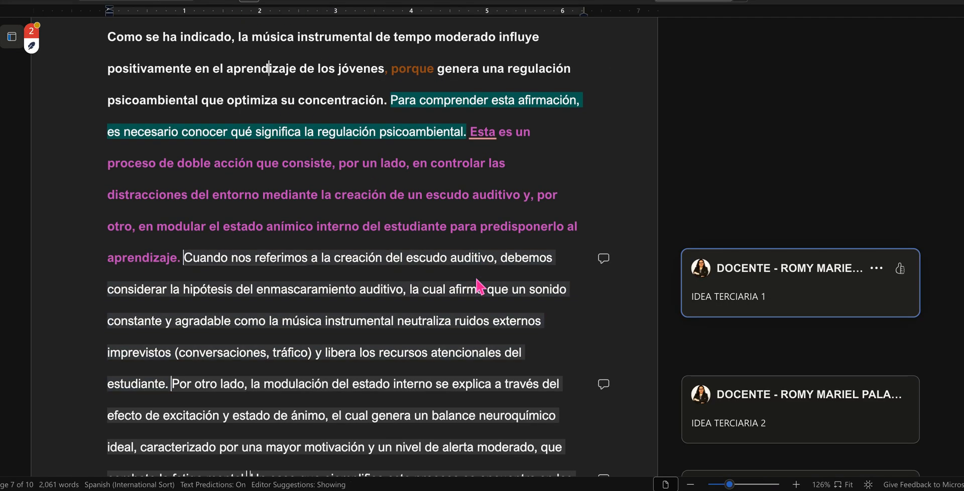
left_click_drag(394, 108, 473, 145)
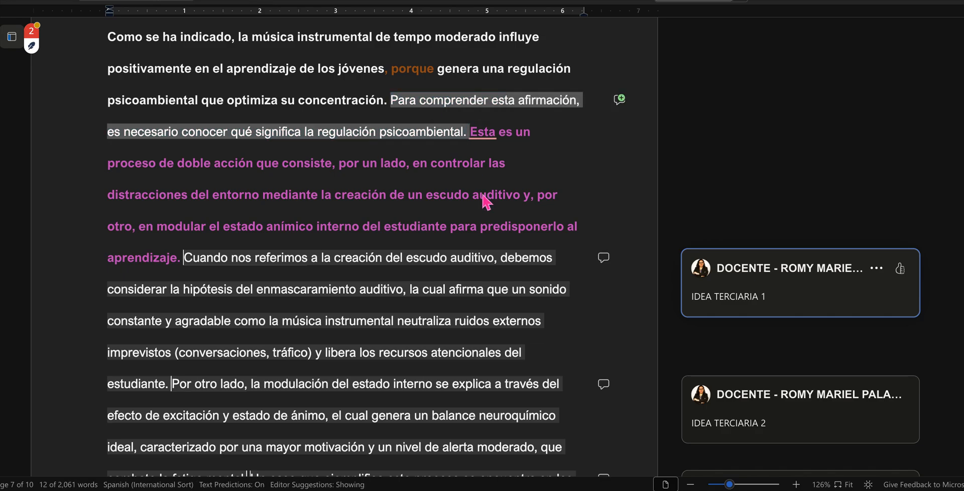
left_click(487, 143)
scroll(487, 146, "up", 3)
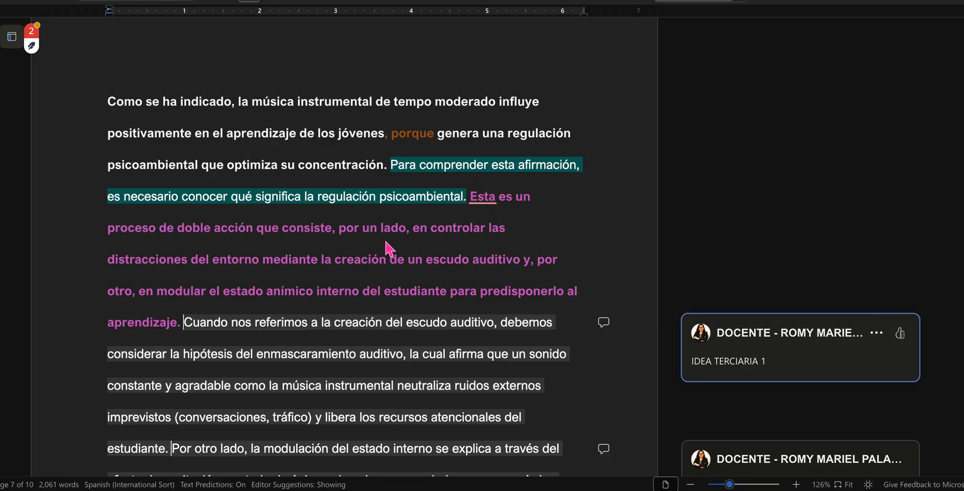
left_click(465, 199)
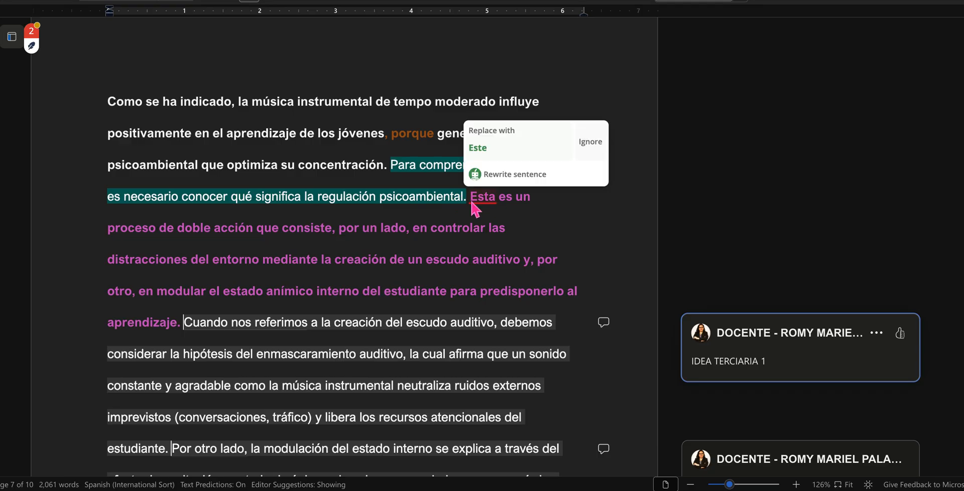
left_click_drag(386, 166, 470, 204)
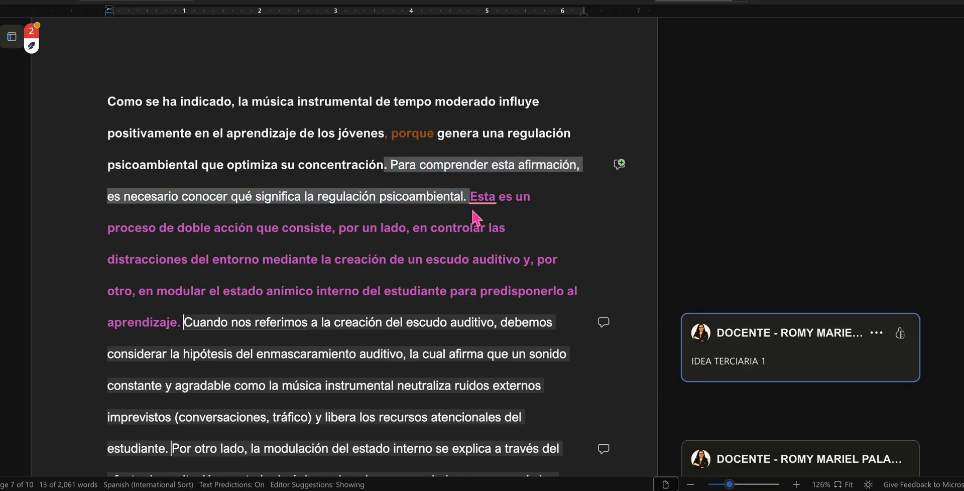
left_click(470, 197)
left_click_drag(471, 196, 186, 329)
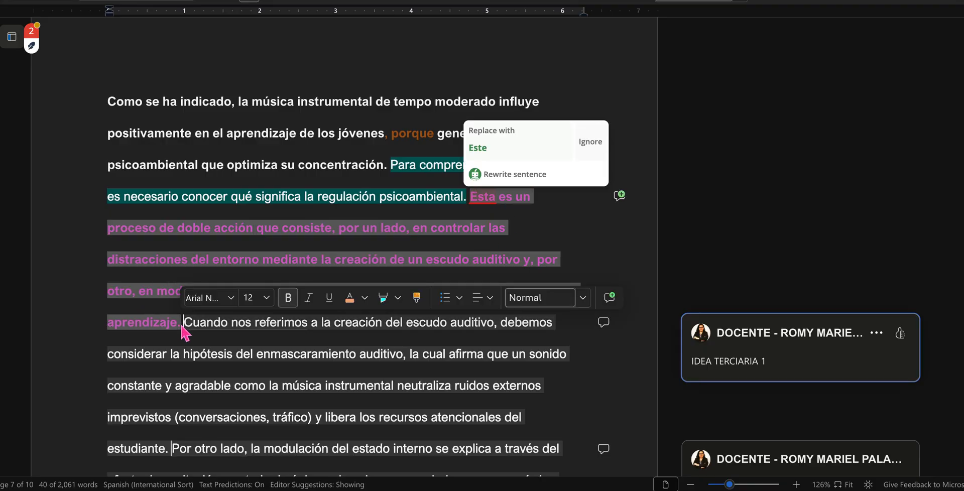
left_click(192, 232)
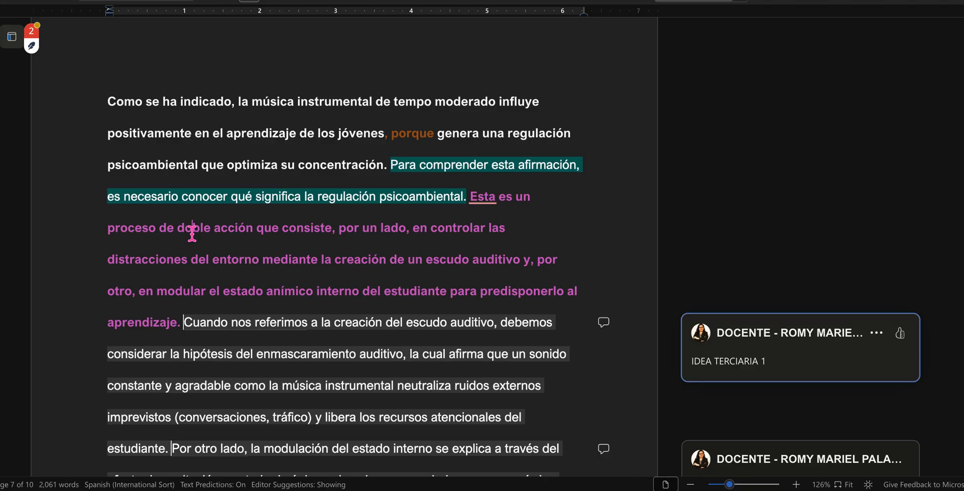
Step: Open the IDEA TERCIARIA 1, 2 and 3, Exp. 1 and Exp. 2 comments in turn to examine their marked passages
scroll(193, 233, "down", 3)
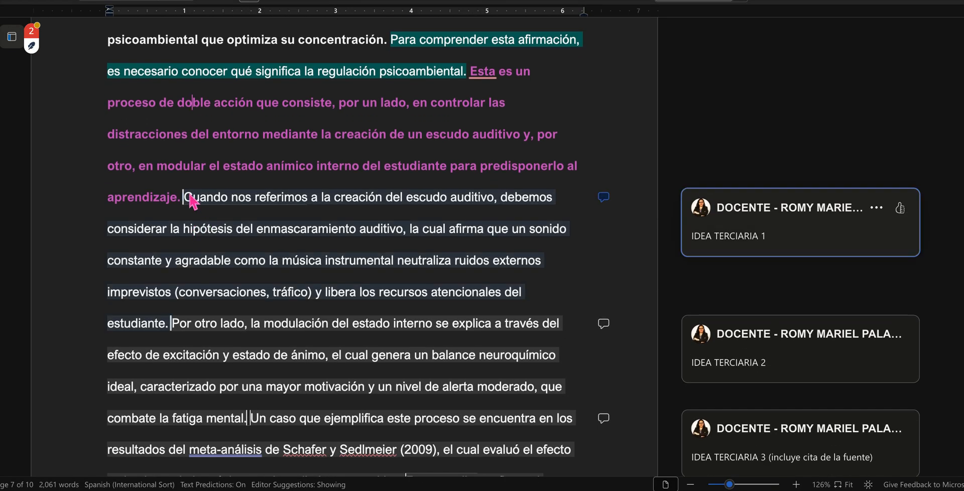
left_click(758, 245)
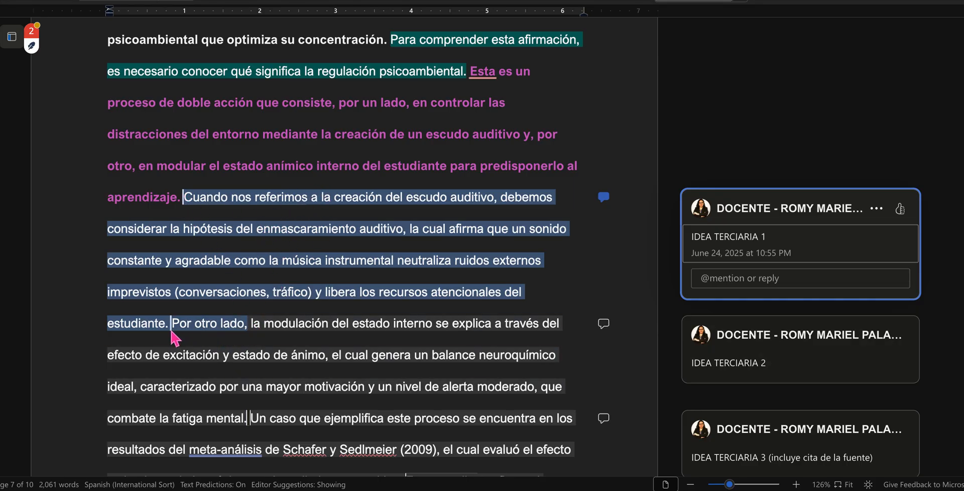
left_click(760, 370)
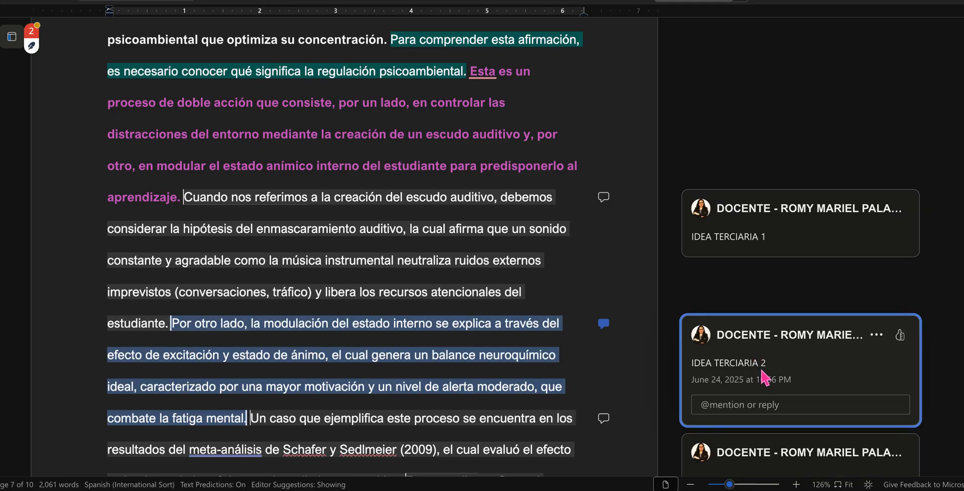
scroll(764, 374, "down", 3)
left_click(764, 307)
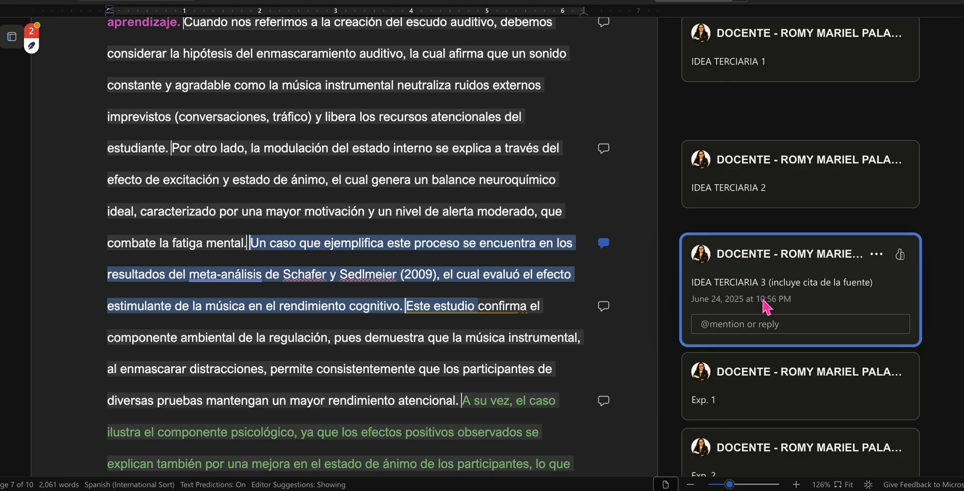
left_click(708, 400)
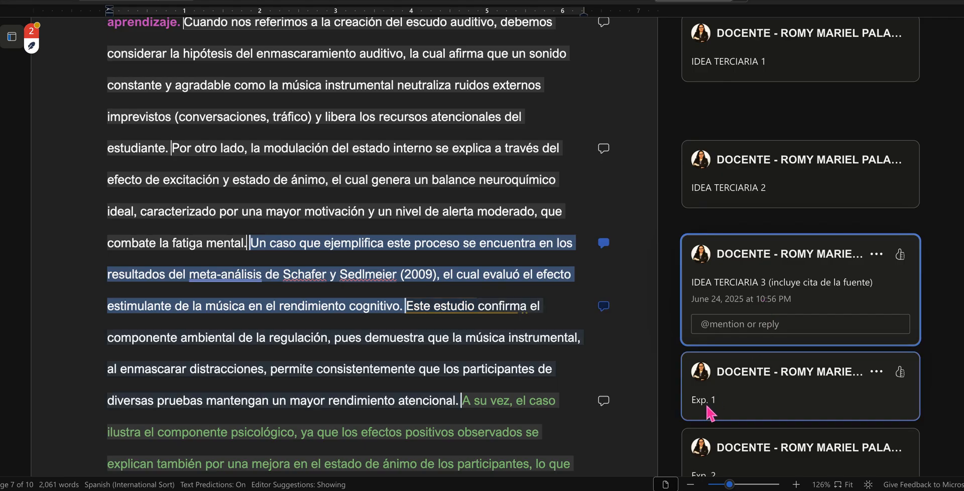
scroll(708, 411, "down", 3)
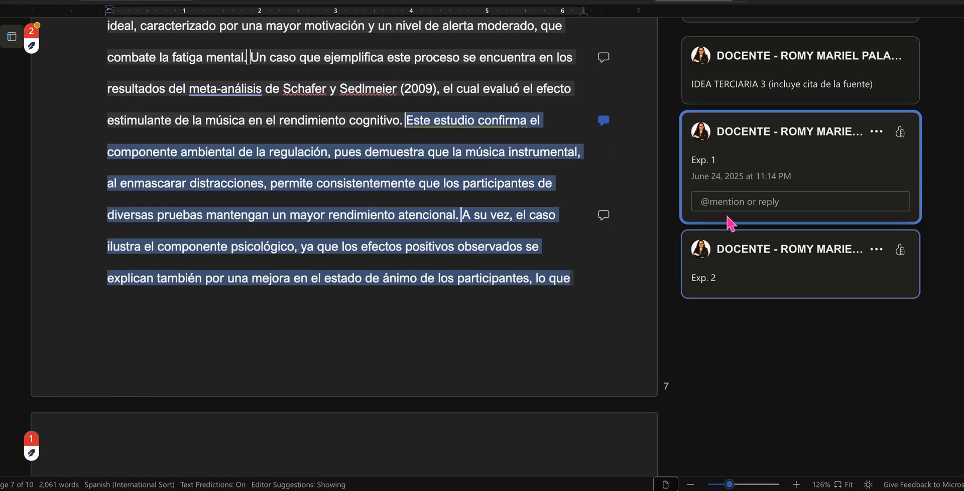
left_click(724, 275)
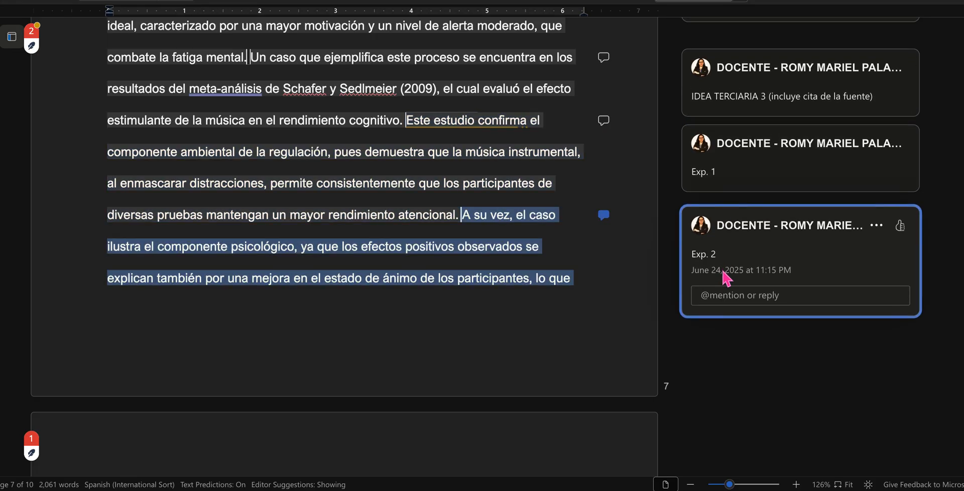
Step: Examine the first development paragraph's closing sentence, from "Por lo mencionado" through "aprendizaje de los jóvenes," by selecting it
scroll(573, 334, "down", 6)
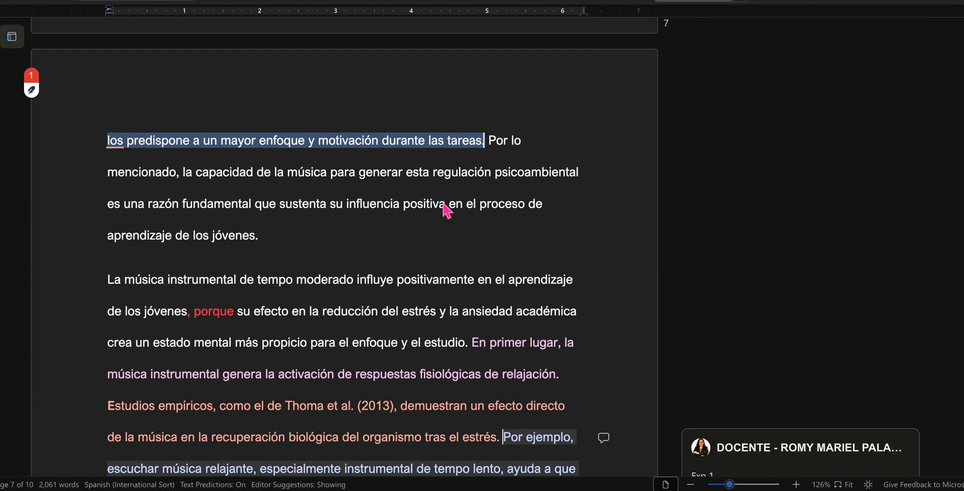
left_click_drag(491, 142, 259, 236)
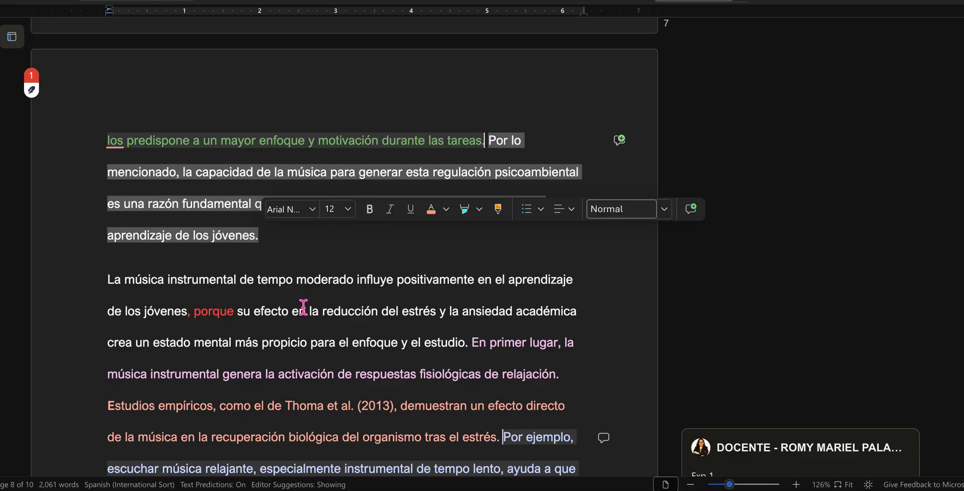
left_click(322, 327)
Step: Examine the second development paragraph's opening sentence, the pink "En primer lugar" sentence and the salmon "Estudios empíricos" sentence by selecting each
scroll(324, 331, "down", 4)
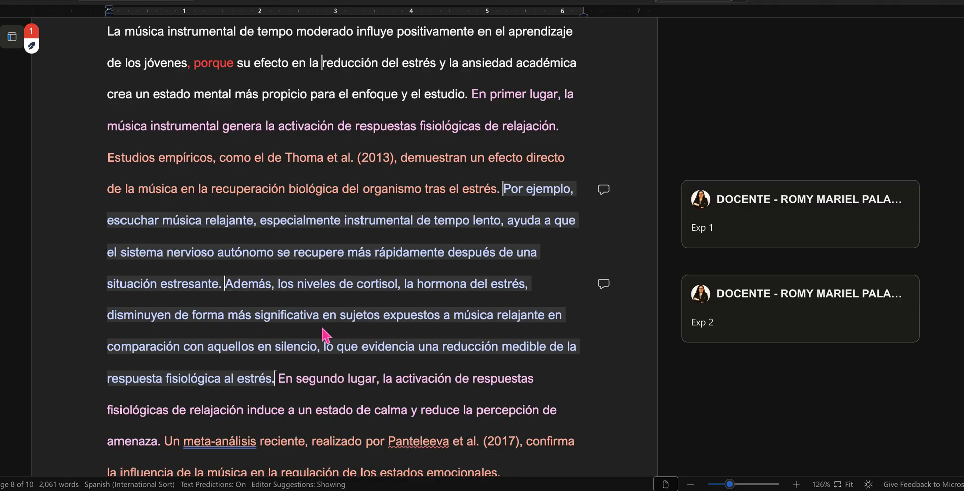
scroll(324, 335, "up", 1)
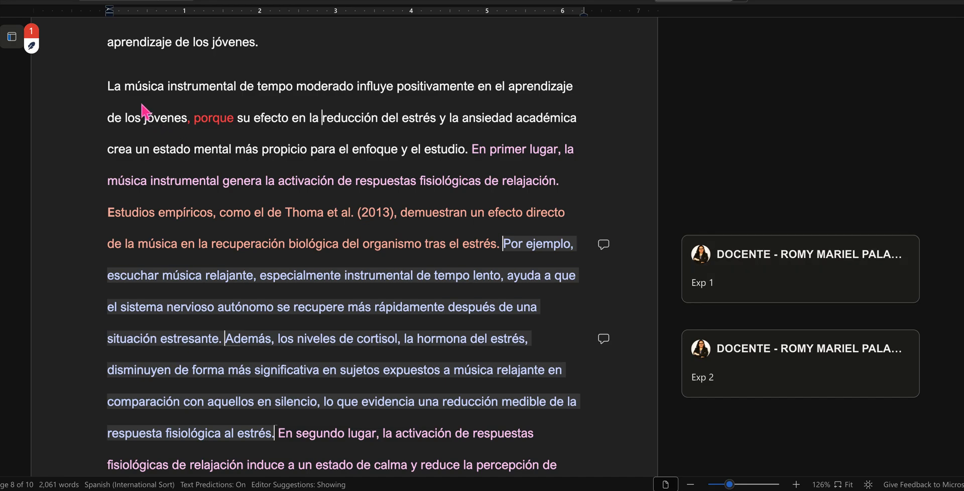
left_click_drag(106, 88, 473, 155)
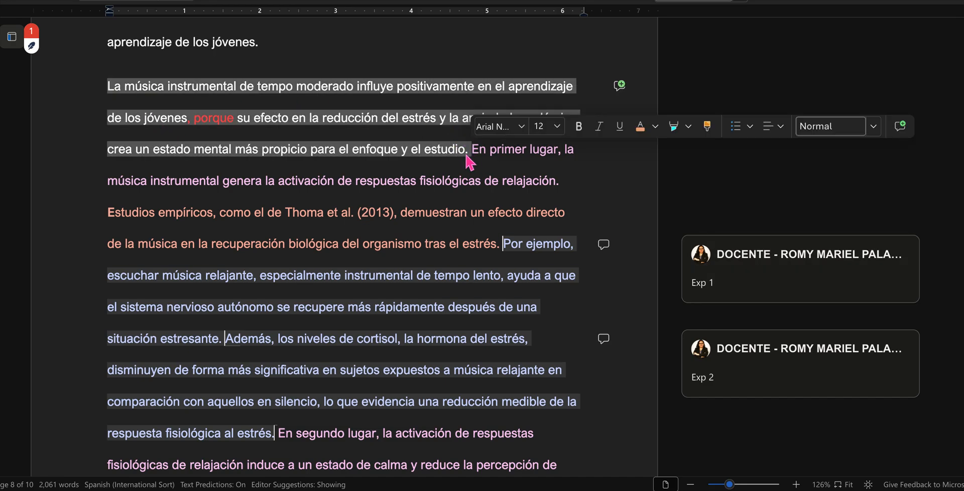
left_click(274, 129)
left_click_drag(480, 139, 558, 182)
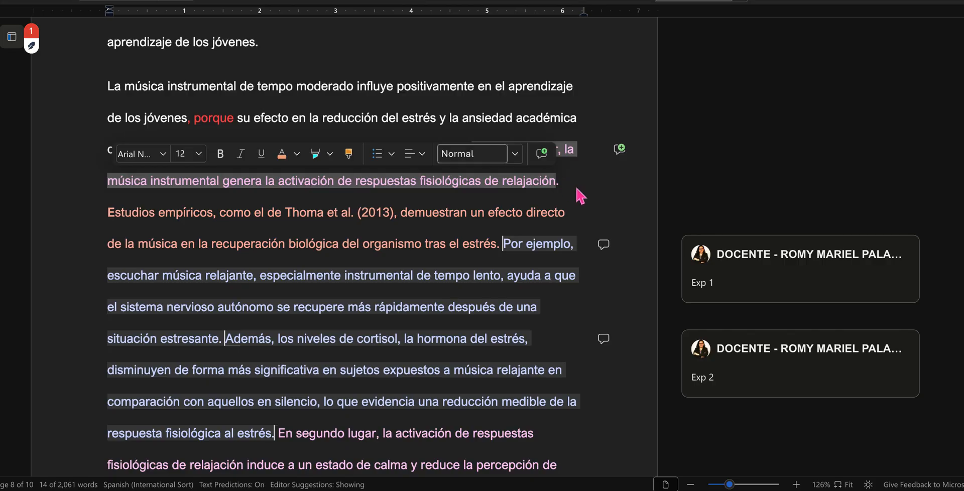
left_click(580, 195)
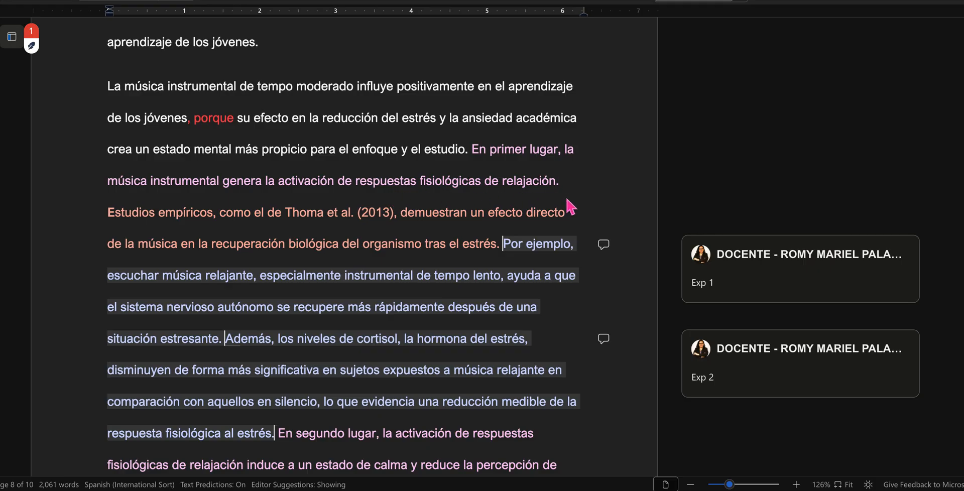
left_click_drag(108, 213, 499, 247)
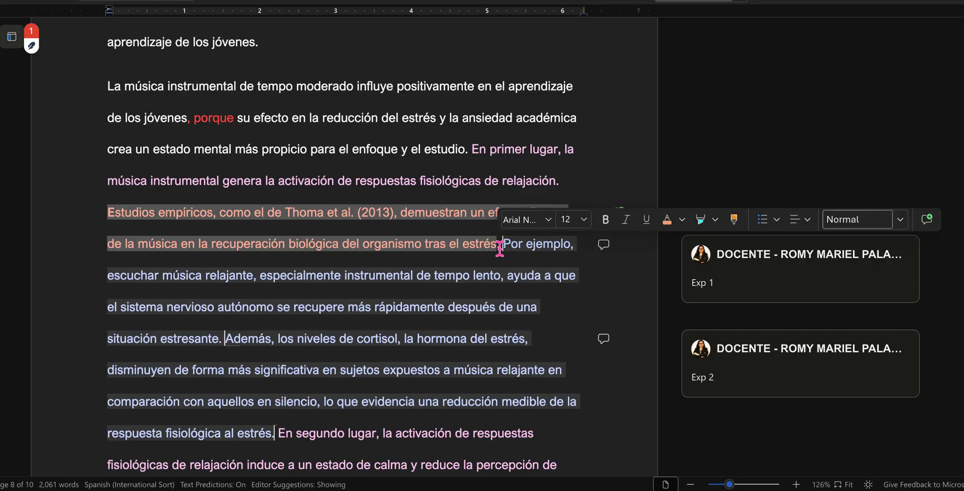
Step: Open the Exp 1 and Exp 2 comments on the "Por ejemplo" and "Además" passages to examine the marked text
scroll(500, 247, "down", 2)
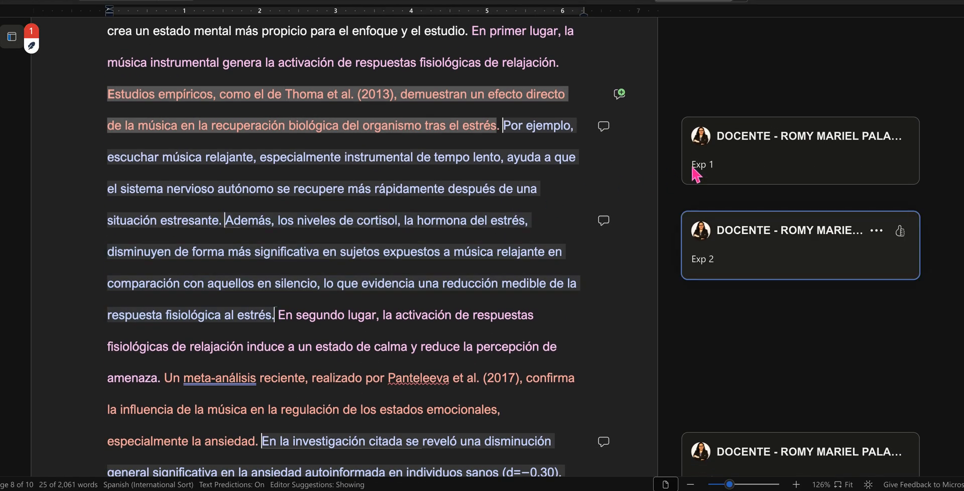
left_click(761, 155)
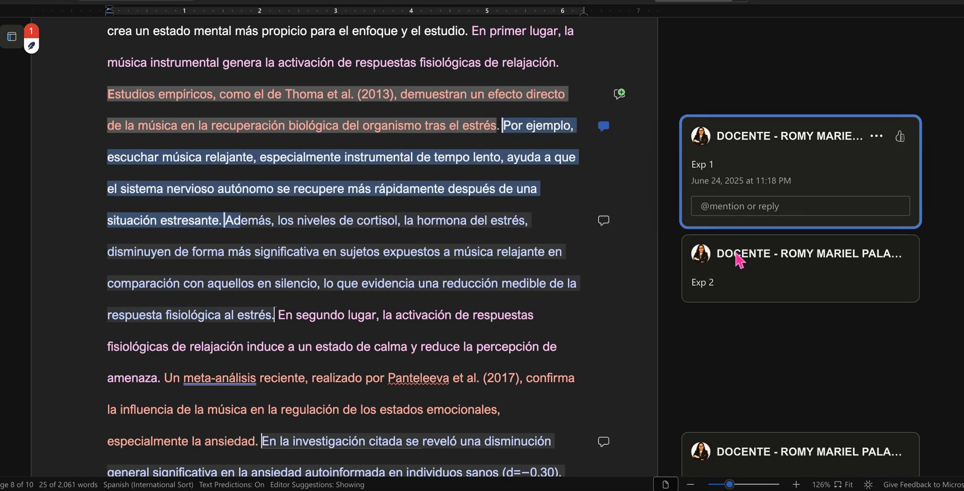
left_click(726, 275)
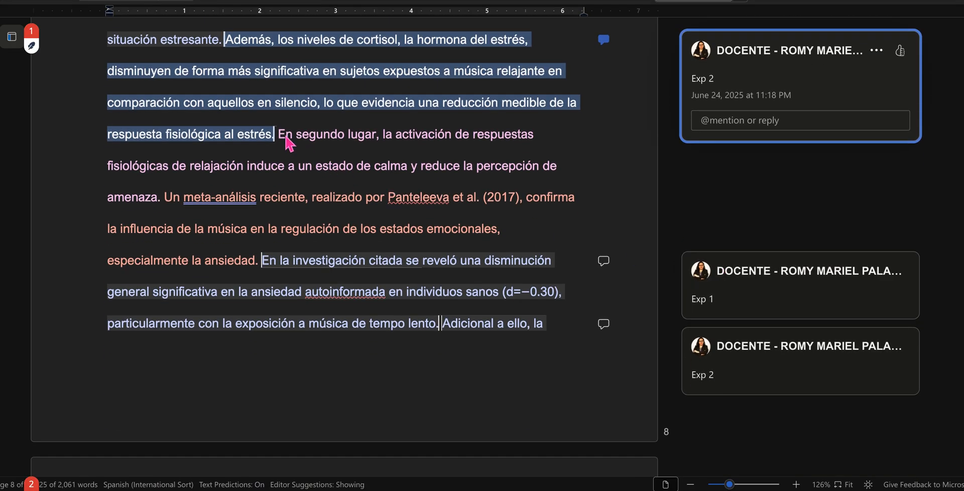
Step: Examine the pink "En segundo lugar" sentence and the salmon "Un meta-análisis reciente" sentence by selecting each
left_click_drag(285, 137, 167, 199)
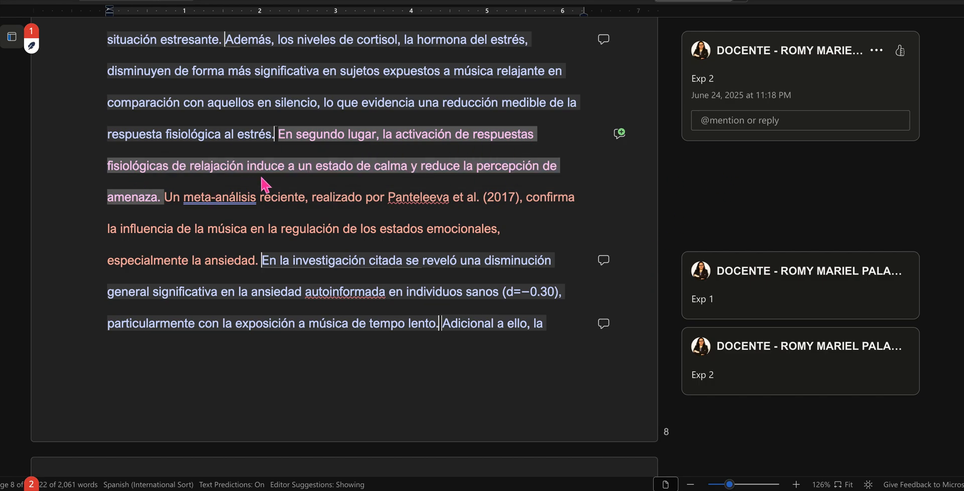
left_click(419, 171)
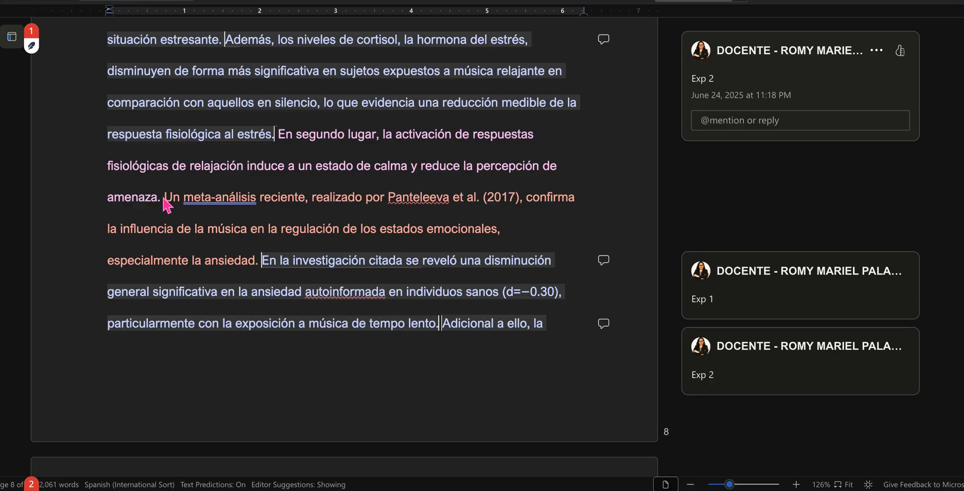
left_click_drag(165, 197, 260, 268)
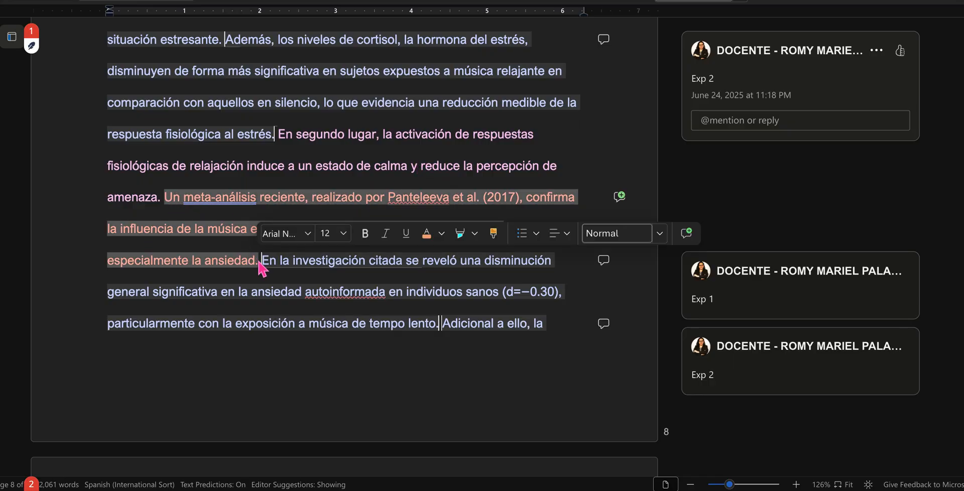
Step: Open the Exp 1 and Exp 2 comments on the "En la investigación citada" and "Adicional a ello" passages to examine their text
left_click(319, 323)
scroll(334, 335, "down", 2)
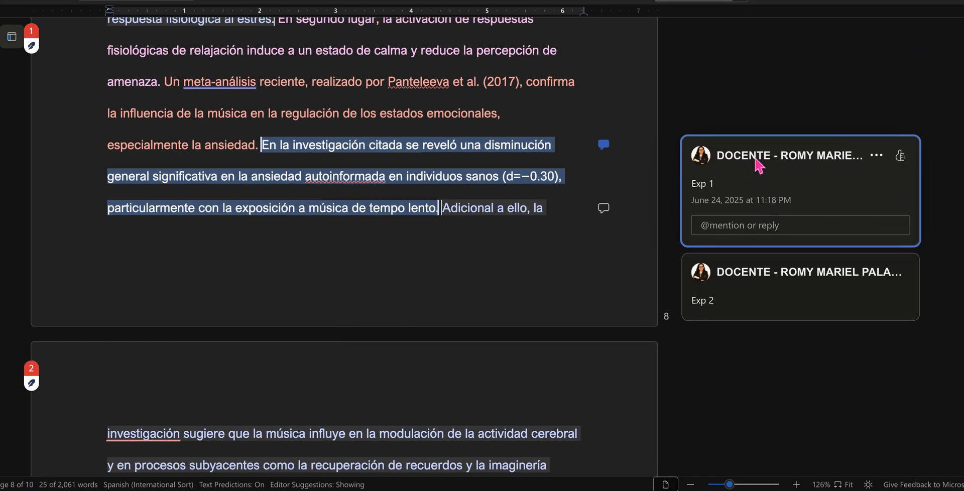
left_click(734, 295)
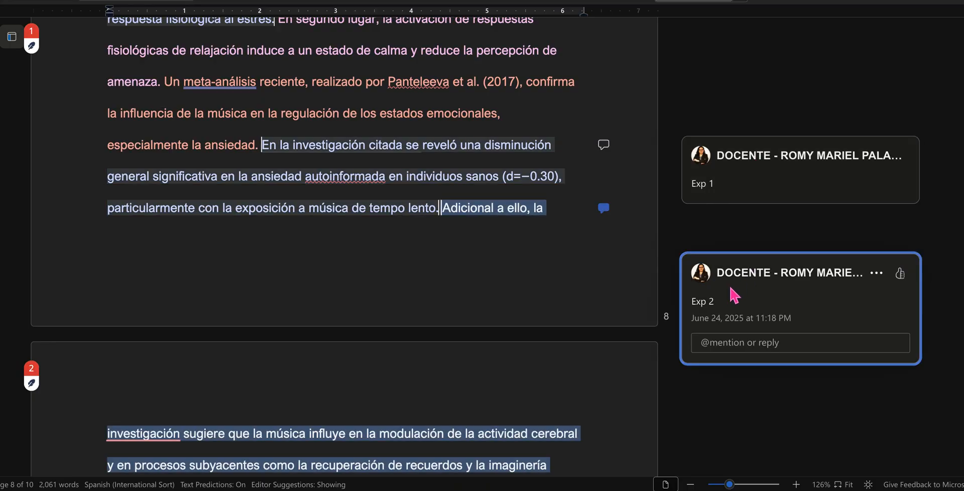
left_click(485, 328)
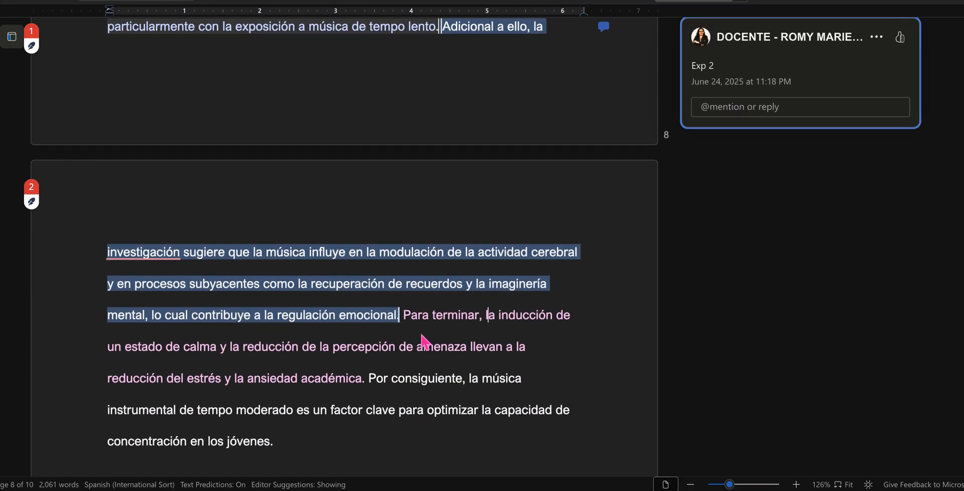
Step: Examine the pink "Para terminar" sentence and the closing "Por consiguiente" sentence of the second development paragraph by selecting each
left_click_drag(404, 317, 367, 386)
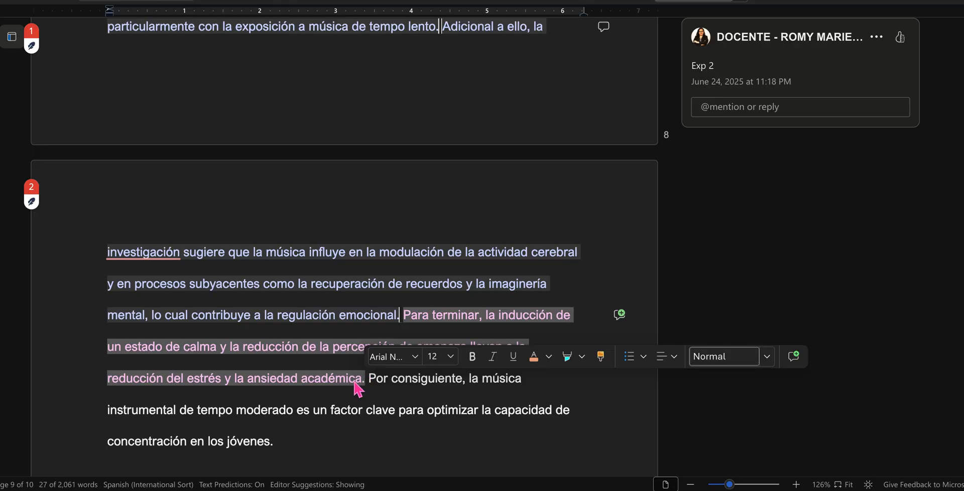
left_click(356, 382)
scroll(434, 370, "down", 2)
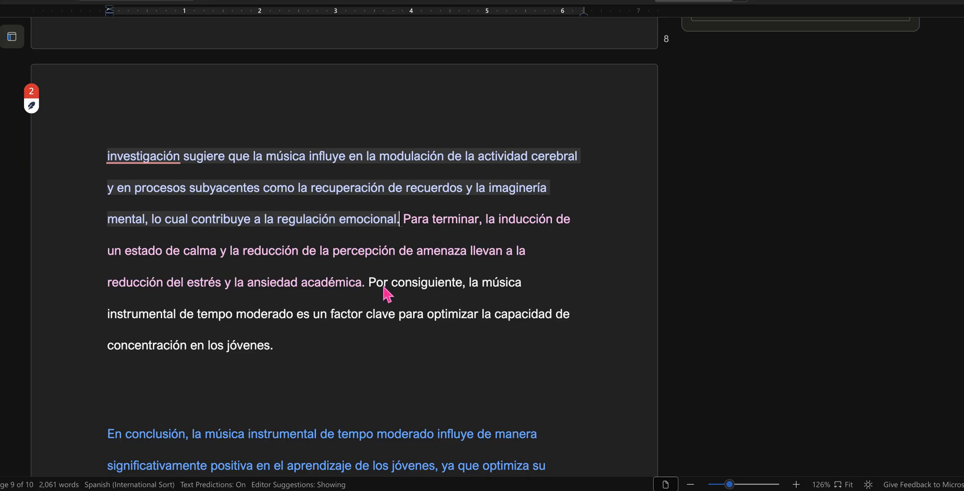
left_click_drag(370, 284, 293, 346)
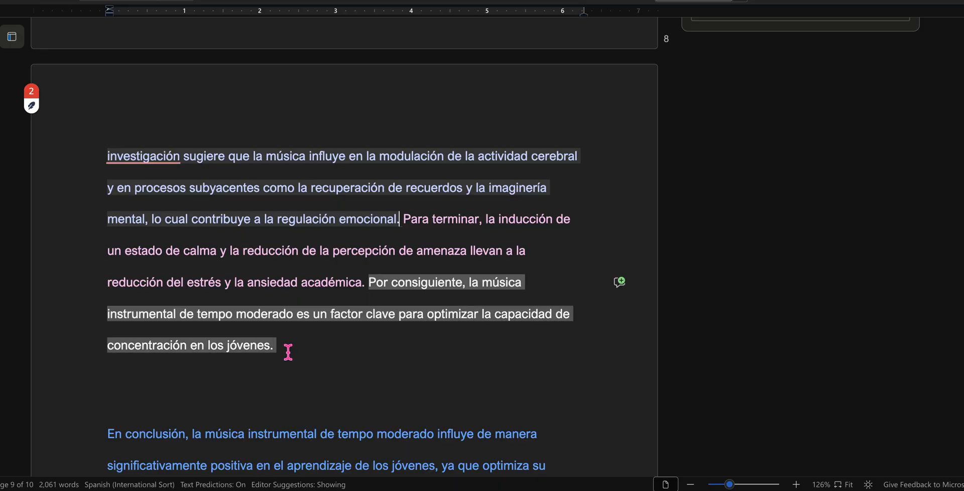
left_click(385, 398)
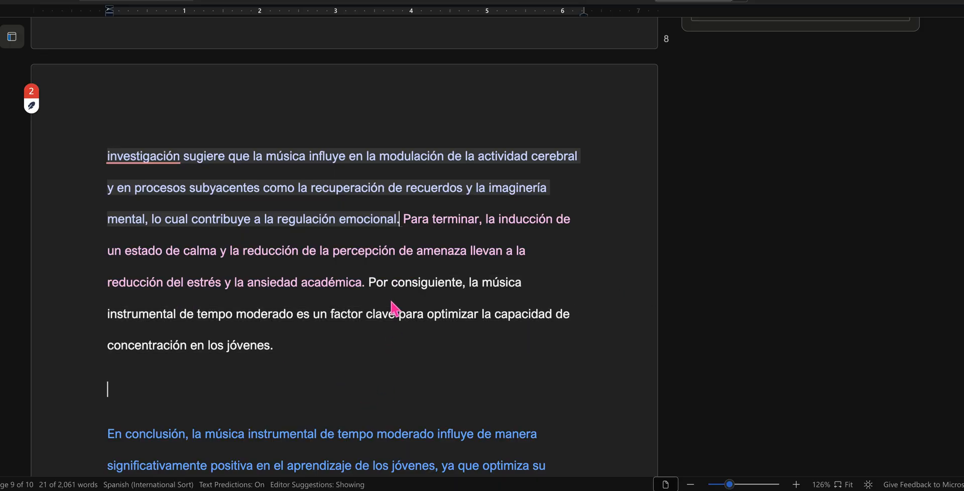
left_click_drag(370, 284, 377, 284)
left_click_drag(291, 334, 278, 352)
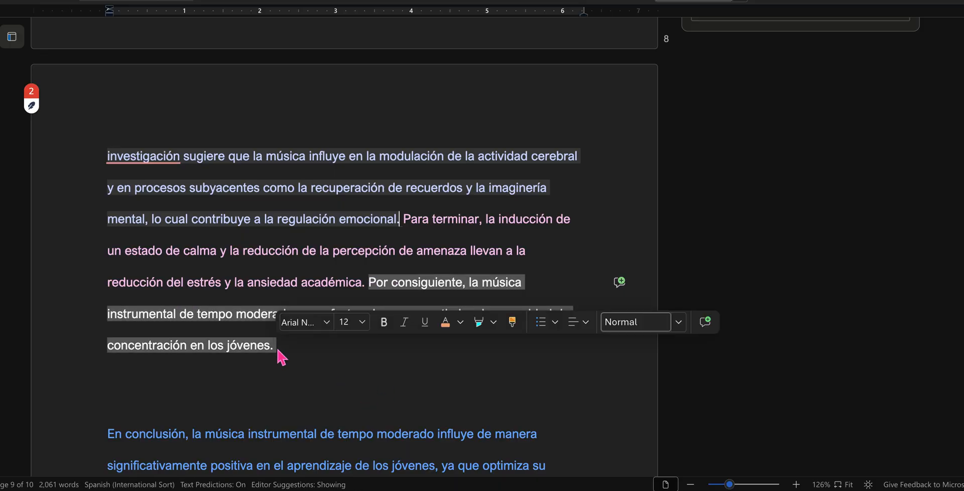
left_click(310, 357)
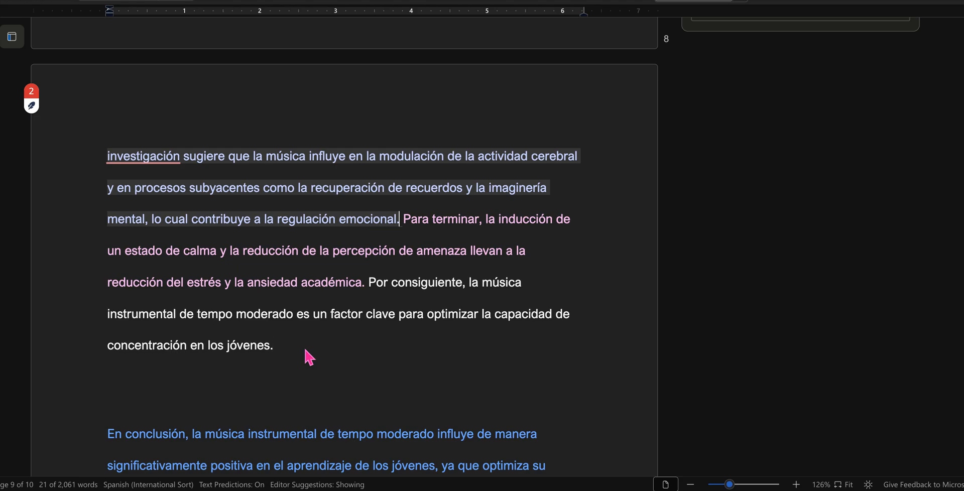
Step: Examine the conclusion's blue "En conclusión" sentence and the bold "Dada la importancia de estos hallazgos" proposal by selecting each
scroll(309, 358, "down", 8)
scroll(303, 355, "up", 2)
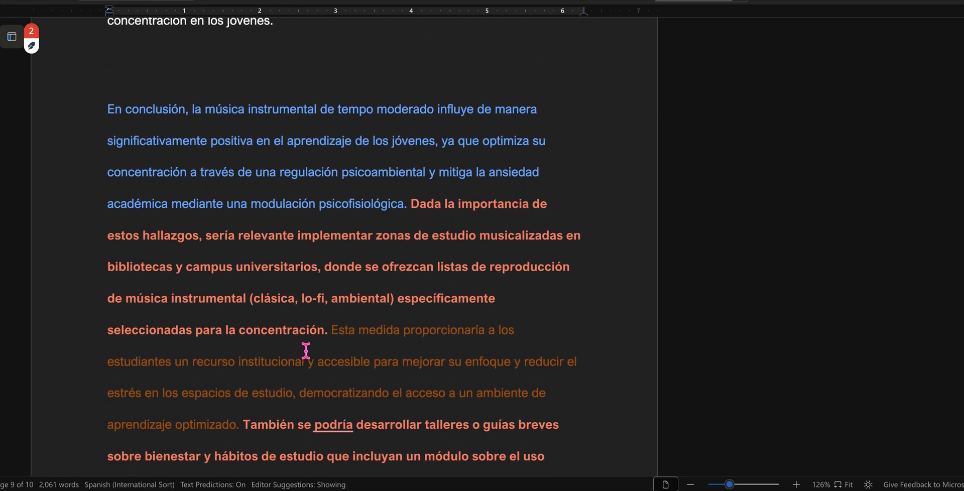
left_click_drag(108, 111, 407, 209)
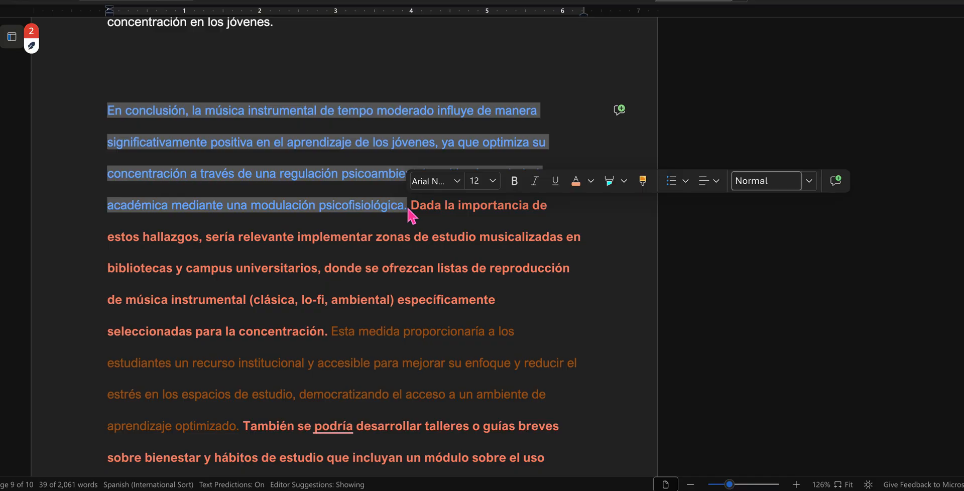
left_click(316, 176)
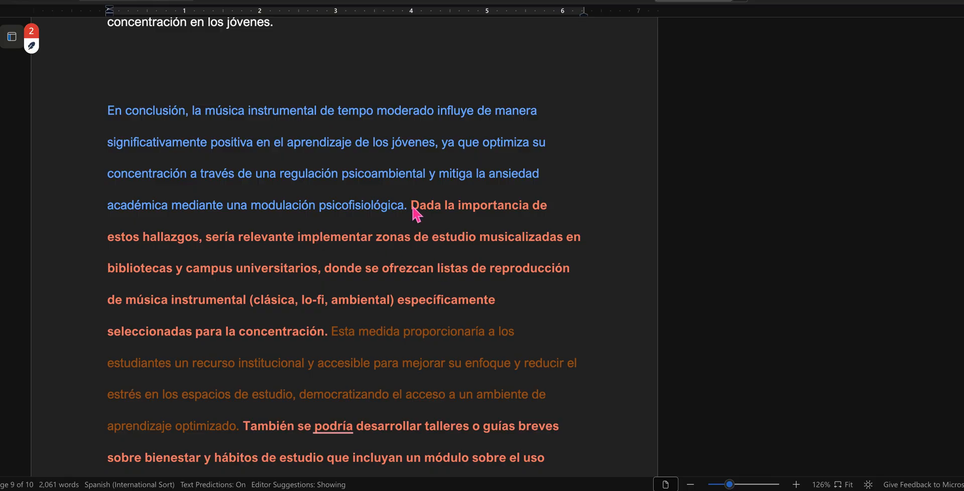
left_click_drag(412, 207, 333, 340)
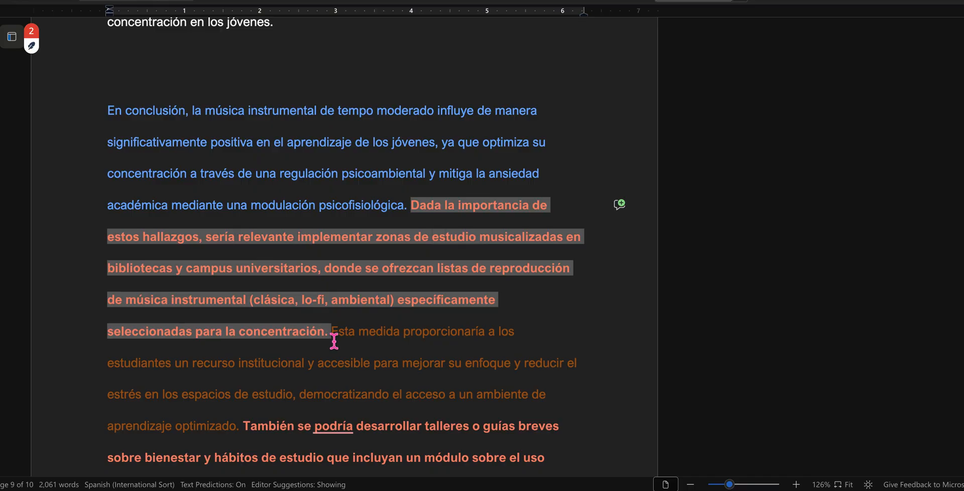
left_click(471, 243)
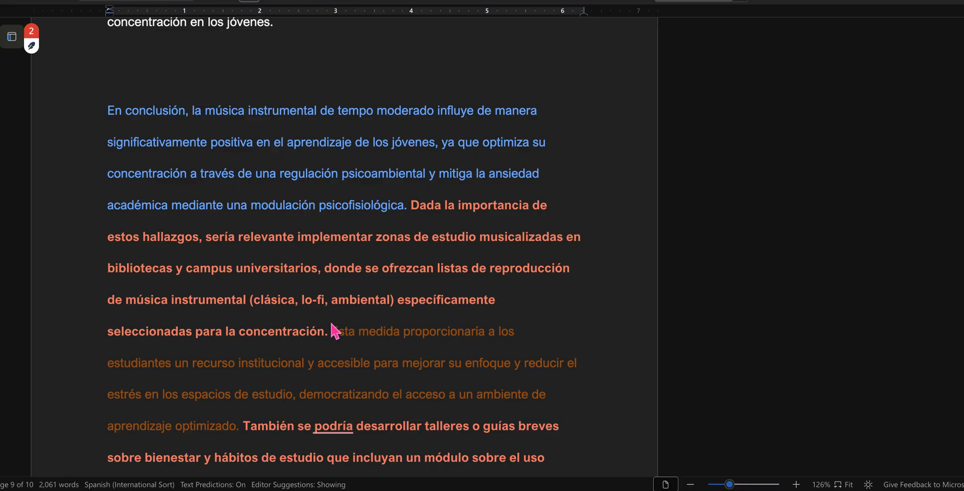
Step: Examine the brown sentence supporting the first proposal, from "Esta medida" through "aprendizaje optimizado," by selecting it
scroll(315, 370, "down", 1)
scroll(316, 370, "down", 2)
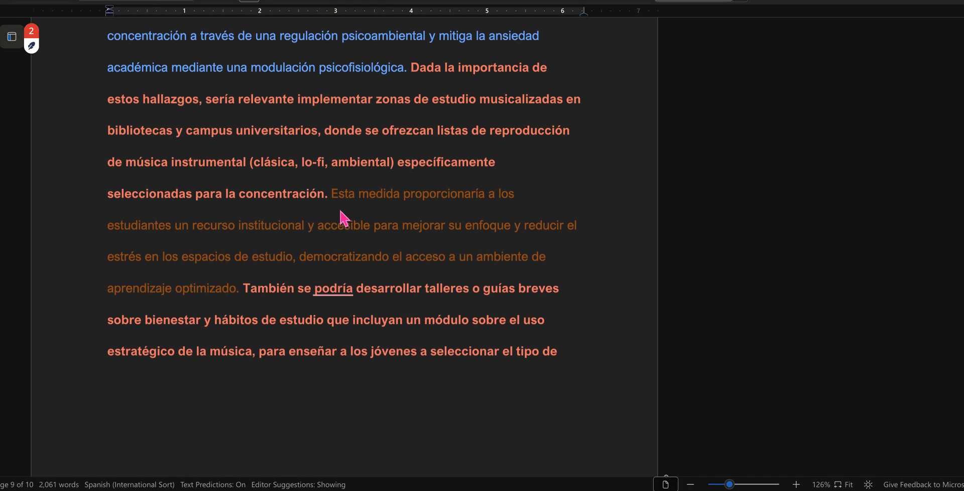
left_click_drag(332, 194, 243, 301)
scroll(243, 304, "down", 3)
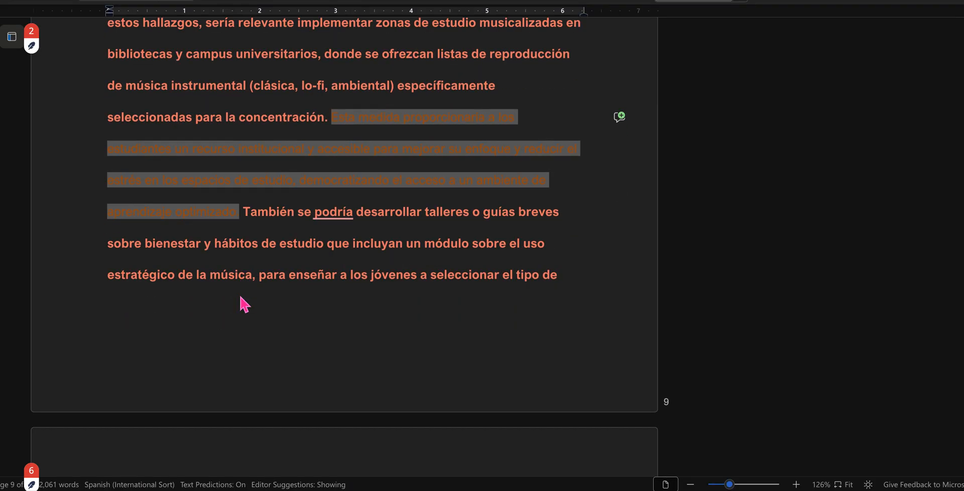
left_click(279, 197)
Step: Examine the bold "También se podría desarrollar talleres" proposal and its brown "Esto fomentaría la autonomía" justification by selecting each
left_click_drag(245, 161, 558, 224)
scroll(557, 224, "down", 2)
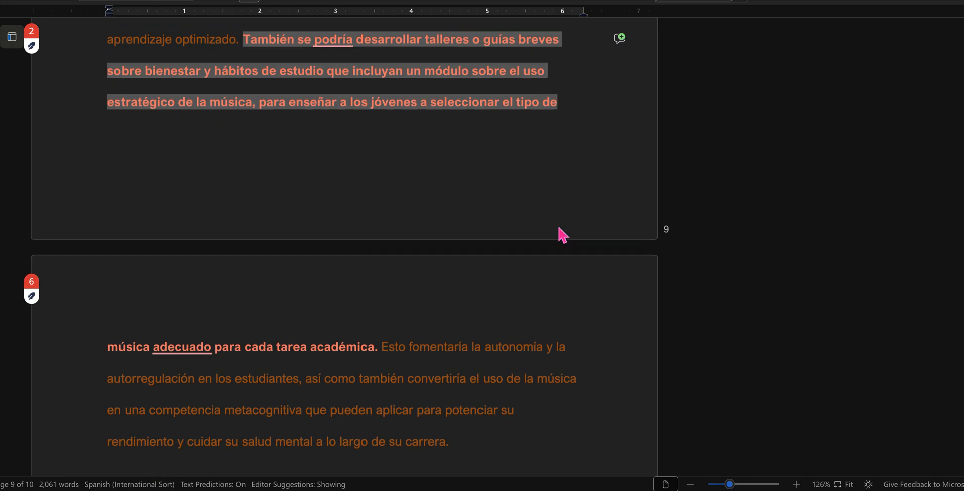
left_click(381, 350)
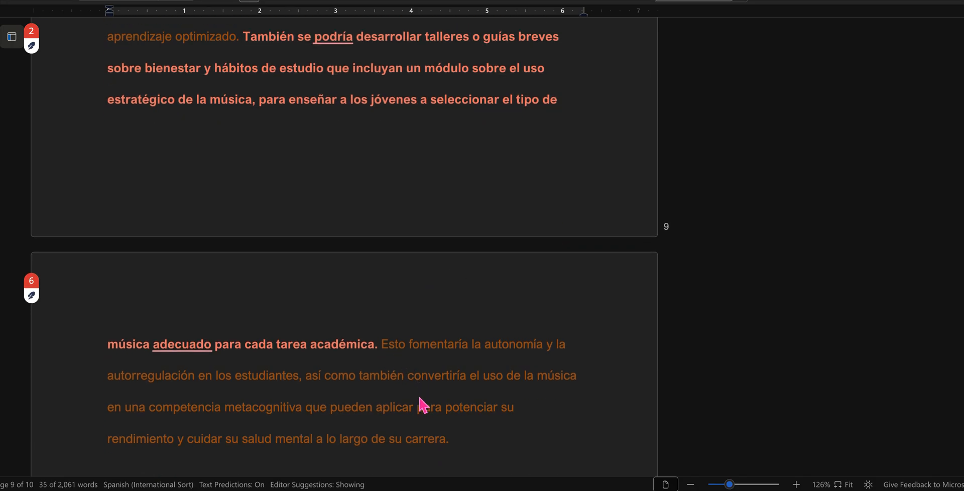
scroll(401, 286, "down", 1)
left_click(460, 387, "shift")
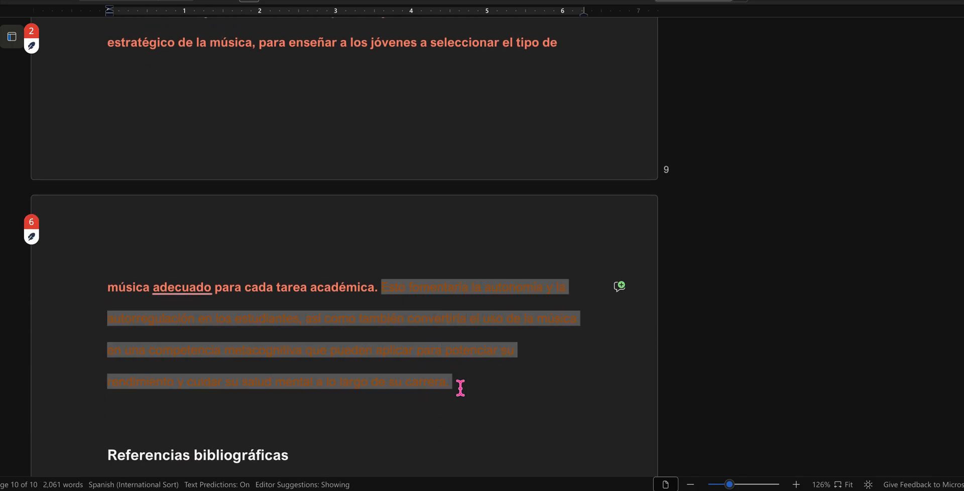
left_click(280, 337)
Step: Look over the Referencias bibliográficas list and return to the outline's III. DESARROLLO POR CAUSALIDAD section
scroll(279, 338, "down", 7)
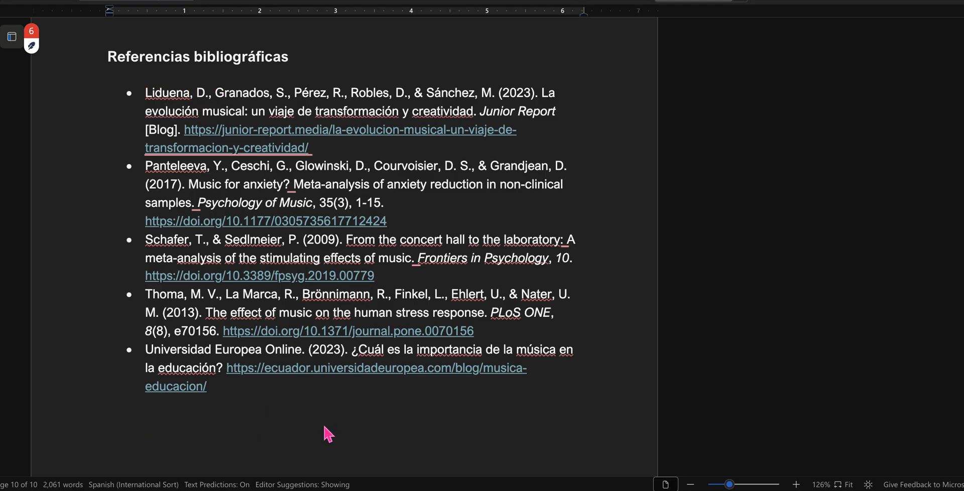
scroll(329, 434, "up", 10)
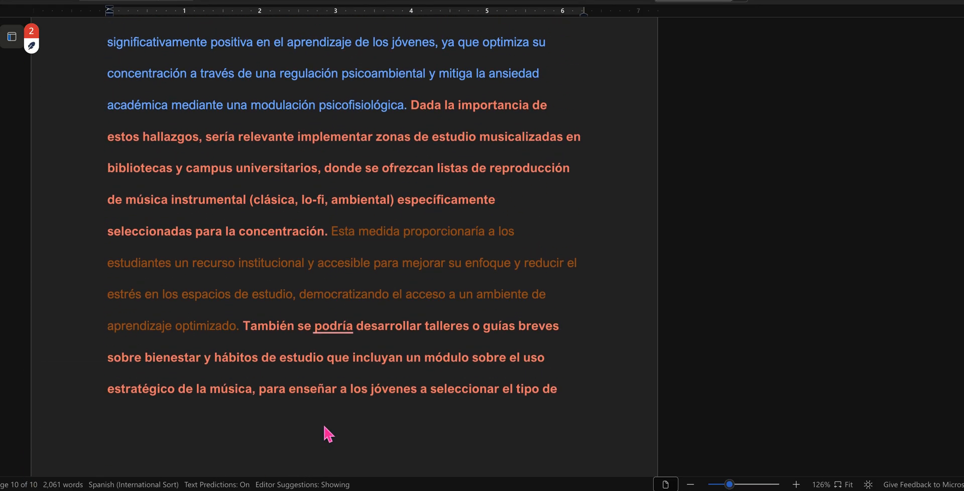
scroll(326, 432, "up", 20)
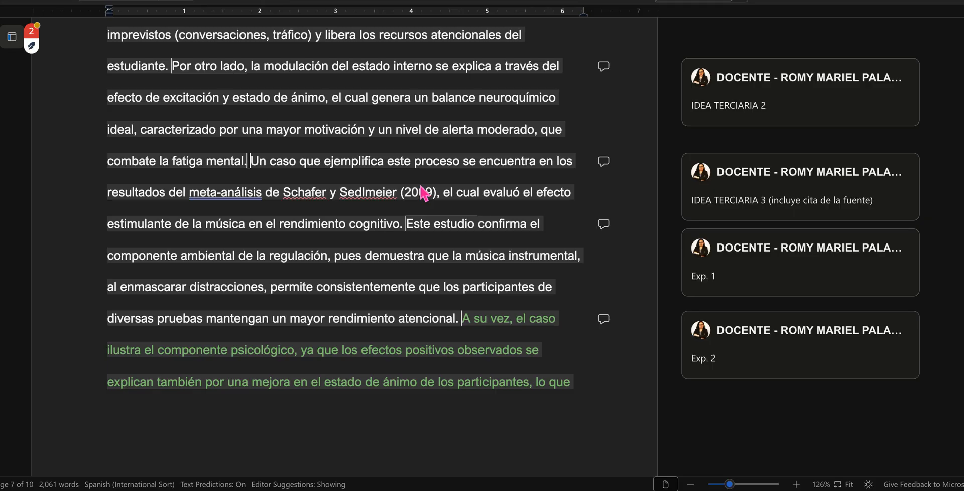
scroll(424, 194, "up", 20)
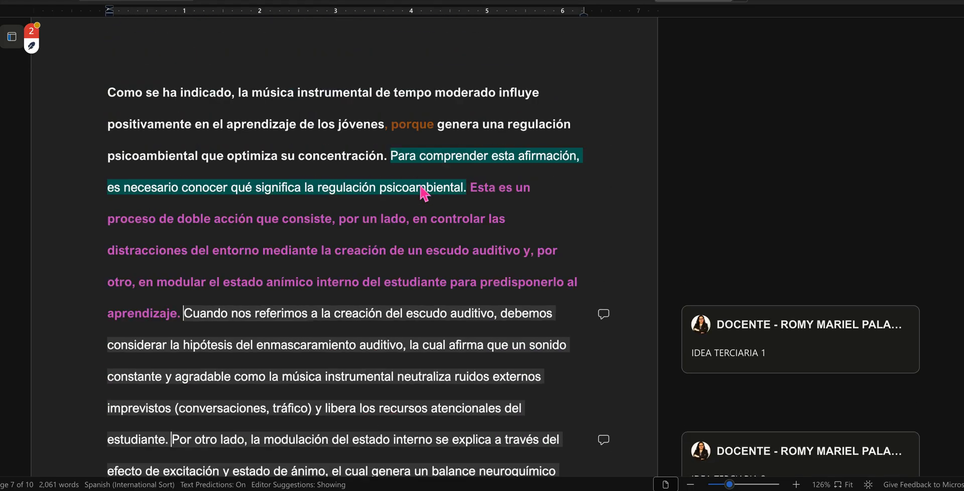
scroll(425, 193, "up", 20)
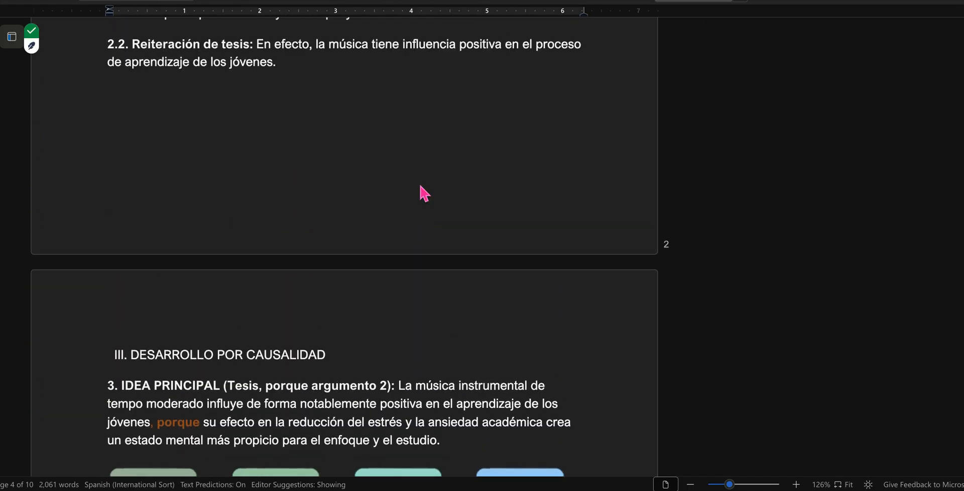